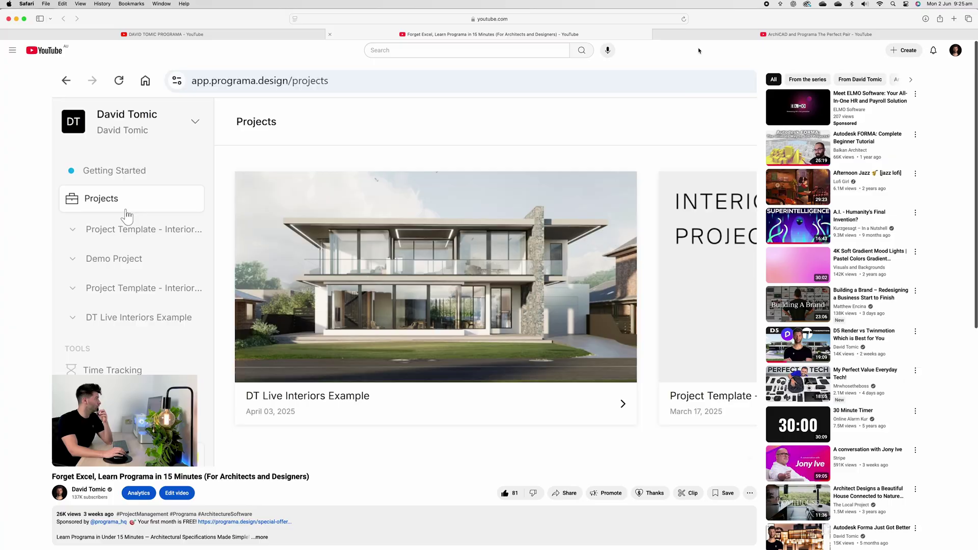
Open the free sign-up from the Programa homepage, then return to the homepage.
left_click(805, 34)
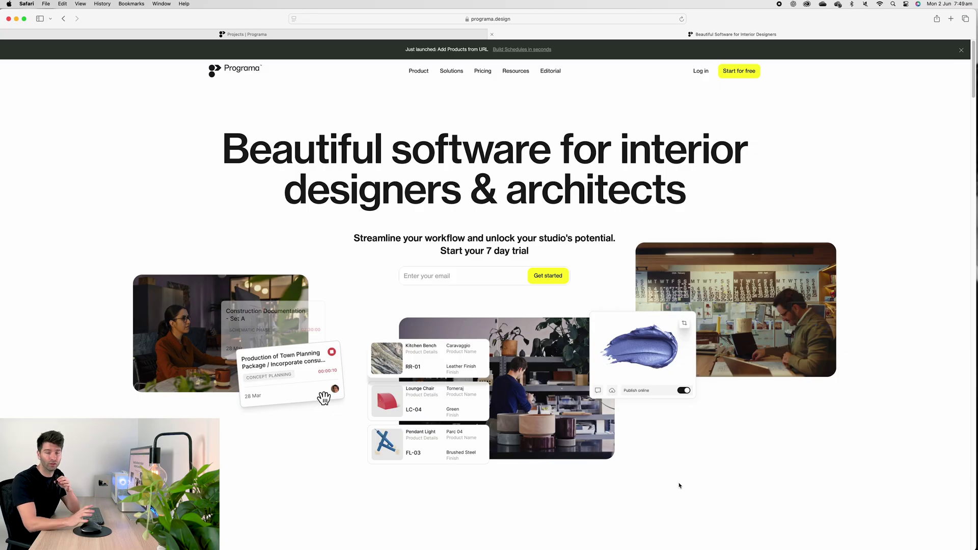
left_click(741, 74)
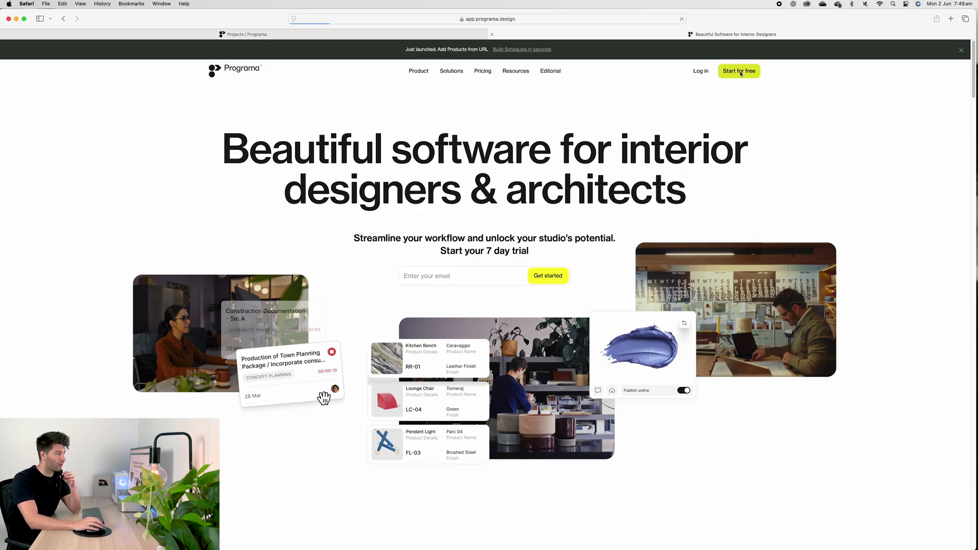
key("super+bracketleft")
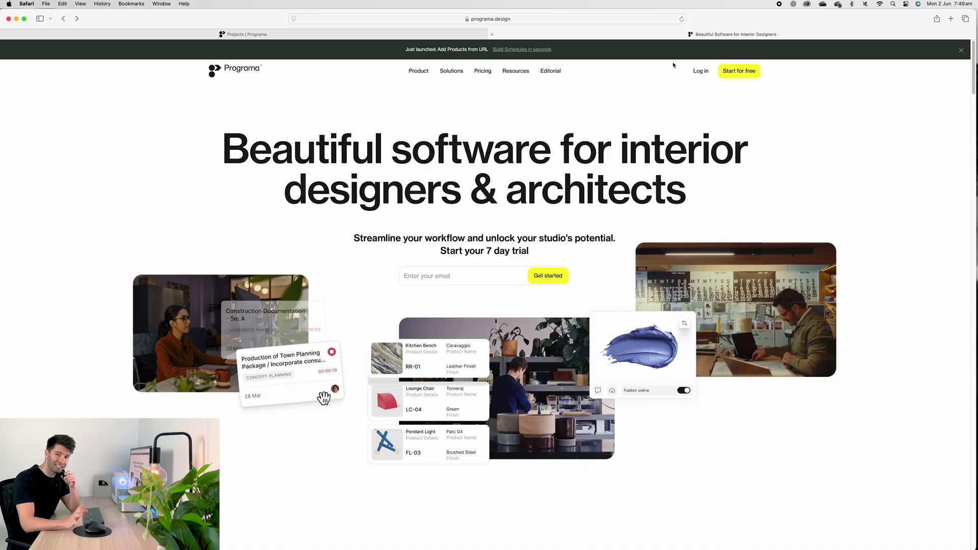
Review the Designer plan pricing on the Programa website and close the pricing page.
left_click(481, 74)
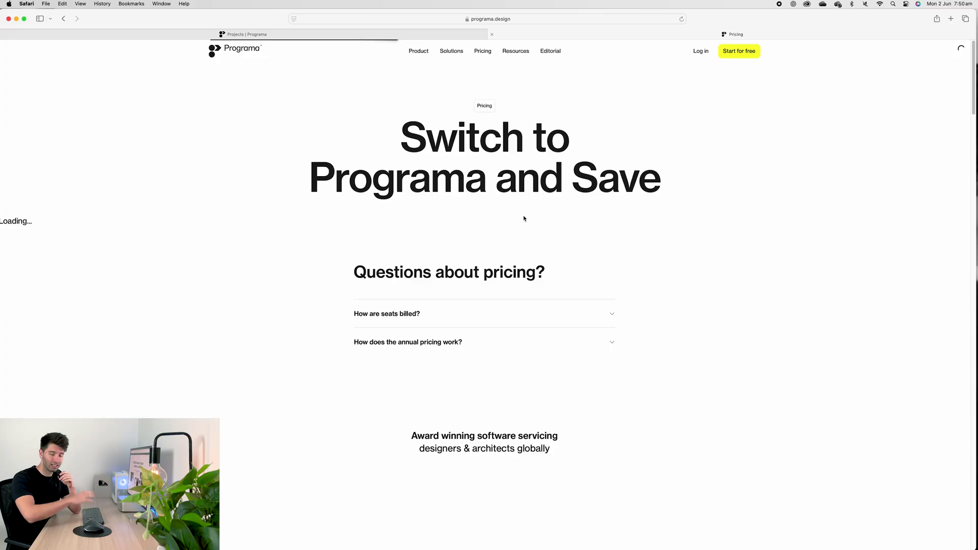
scroll(829, 308, "down", 2)
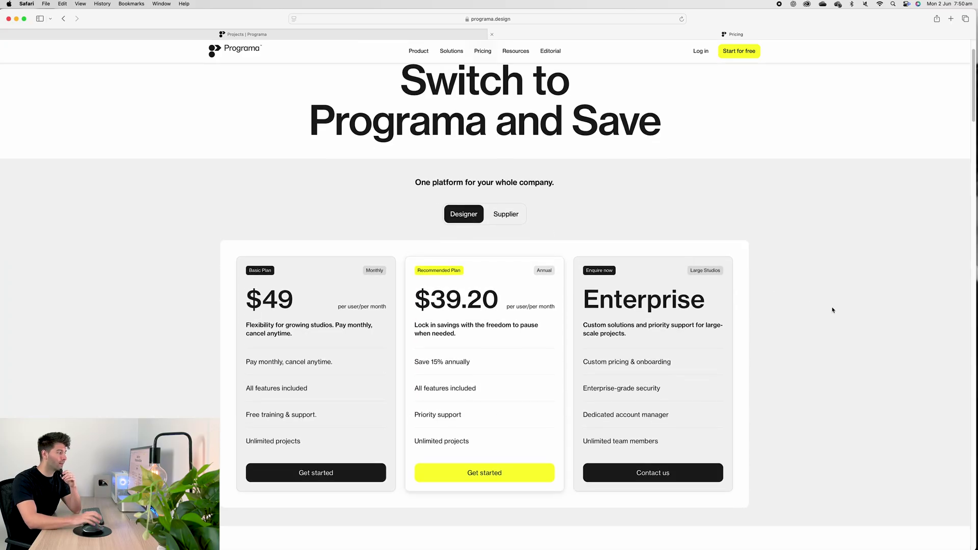
scroll(829, 308, "up", 2)
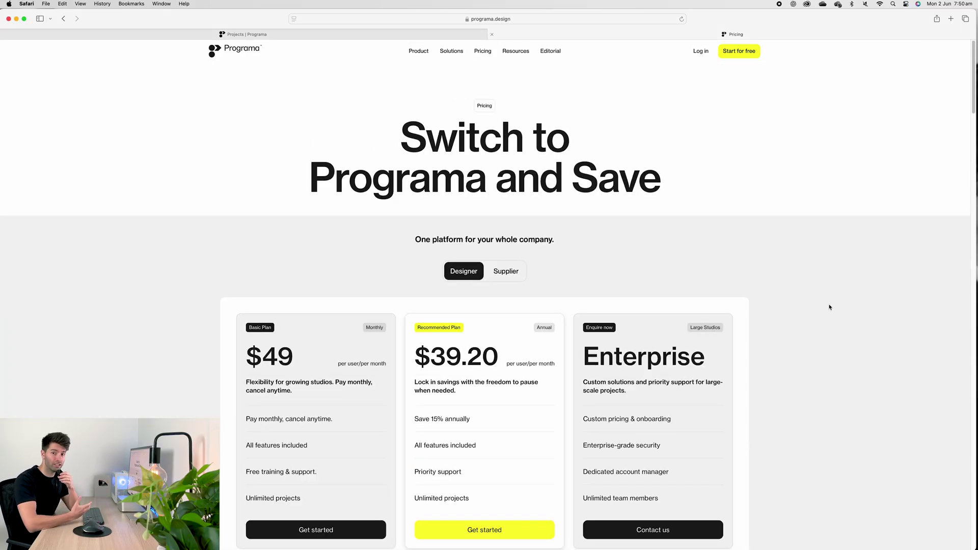
key("super+w")
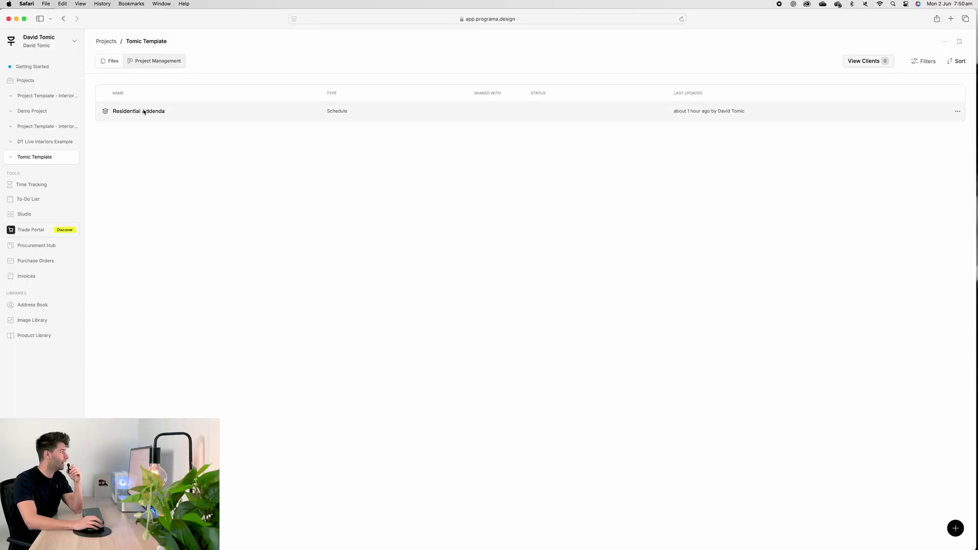
Open the Residential Addenda schedule from the template project's files.
left_click(145, 111)
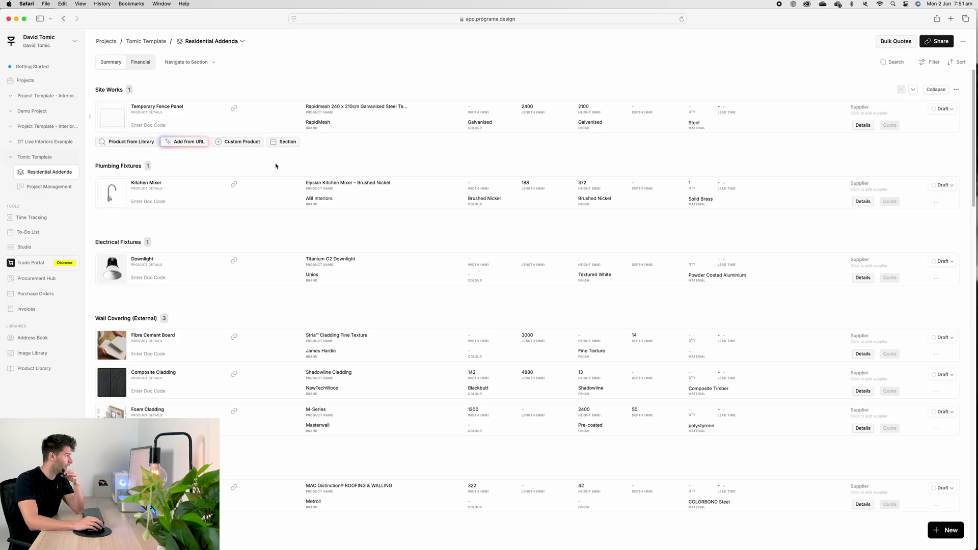
mouse_move(281, 262)
mouse_move(346, 230)
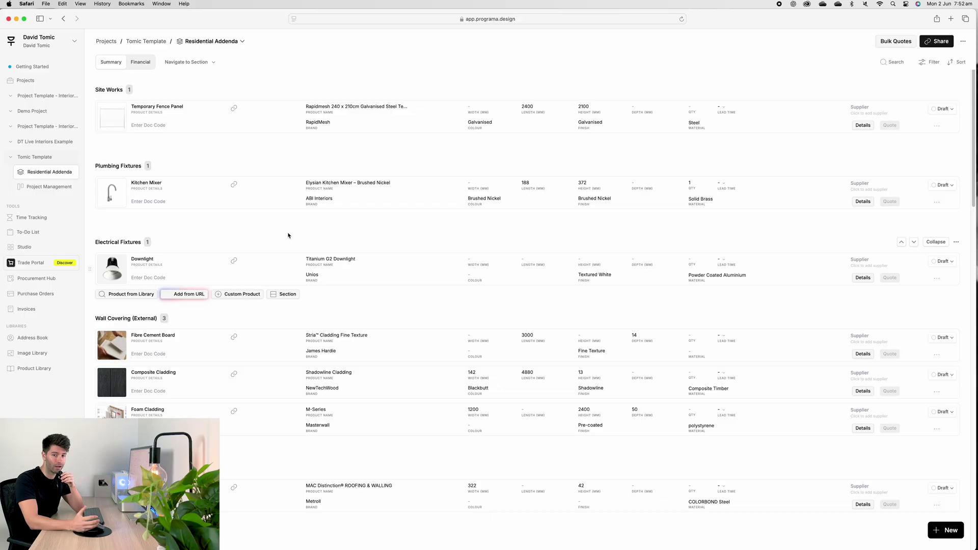
Open the Kitchen Mixer's linked supplier page and examine its product images, price, dimensions and colour options.
left_click(234, 185)
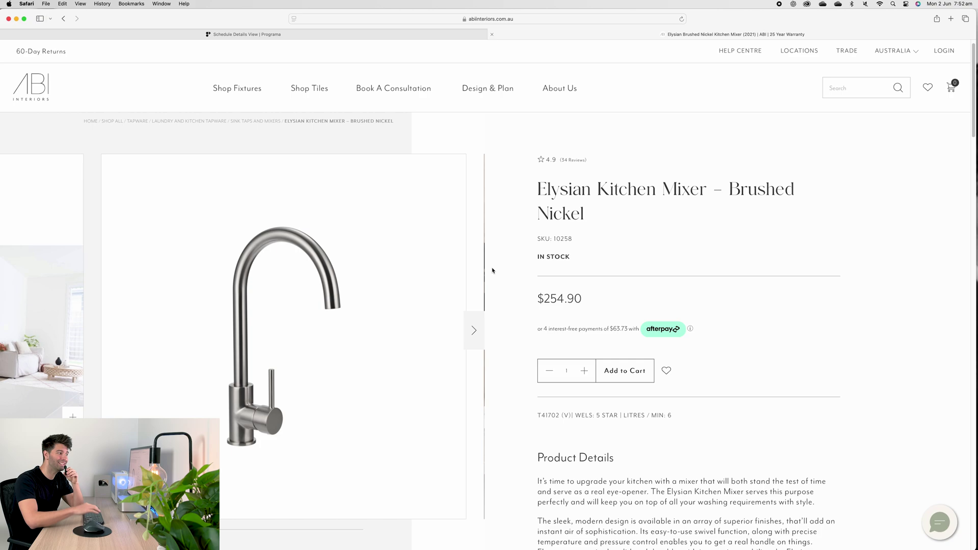
scroll(492, 271, "down", 1)
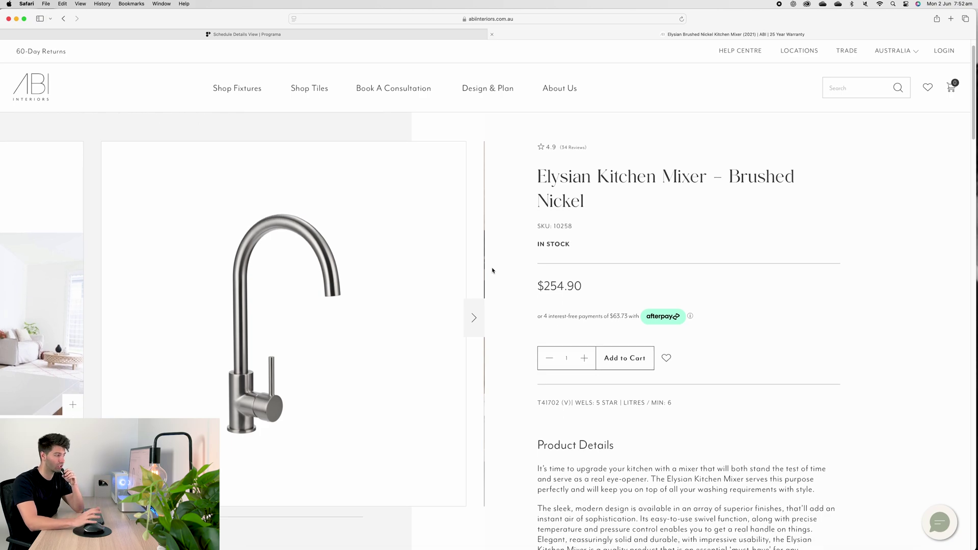
scroll(502, 272, "down", 1)
left_click(418, 34)
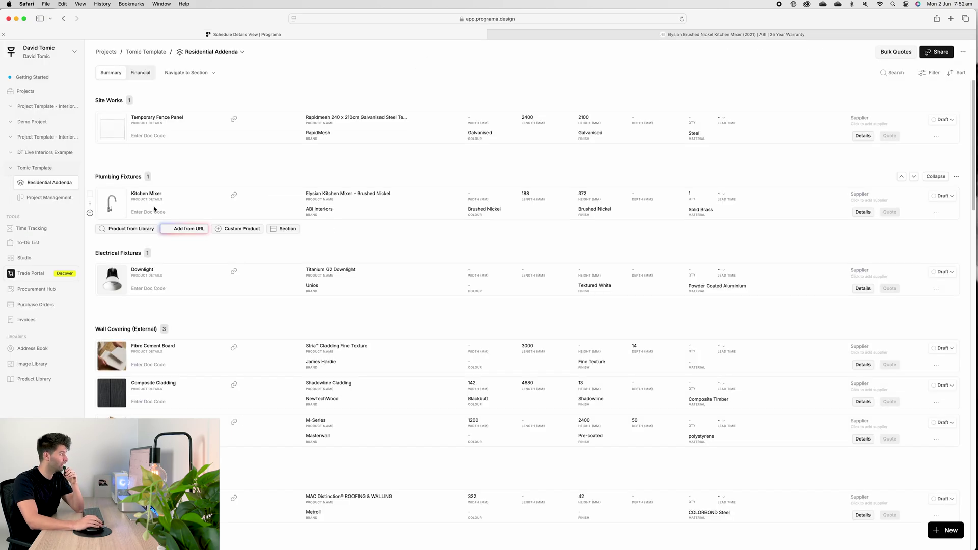
left_click(662, 34)
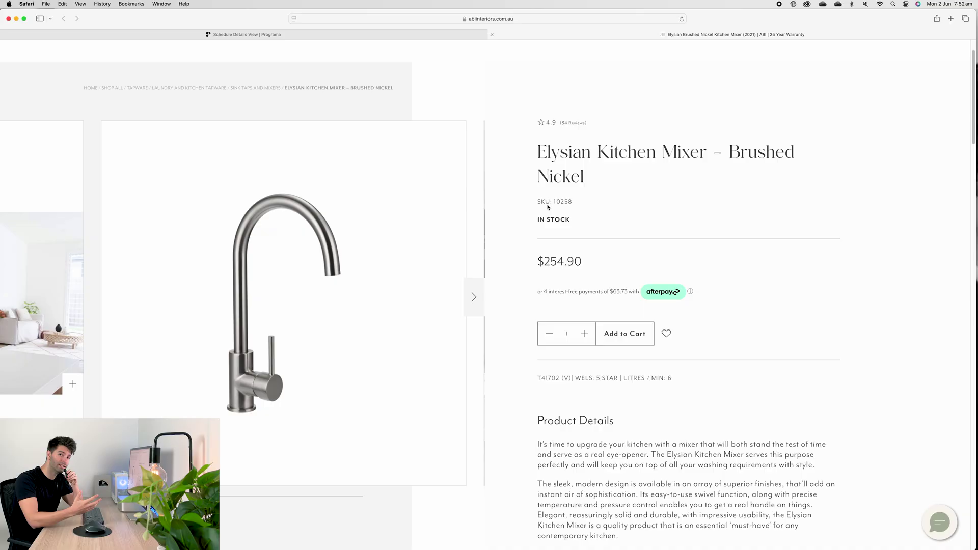
left_click(473, 298)
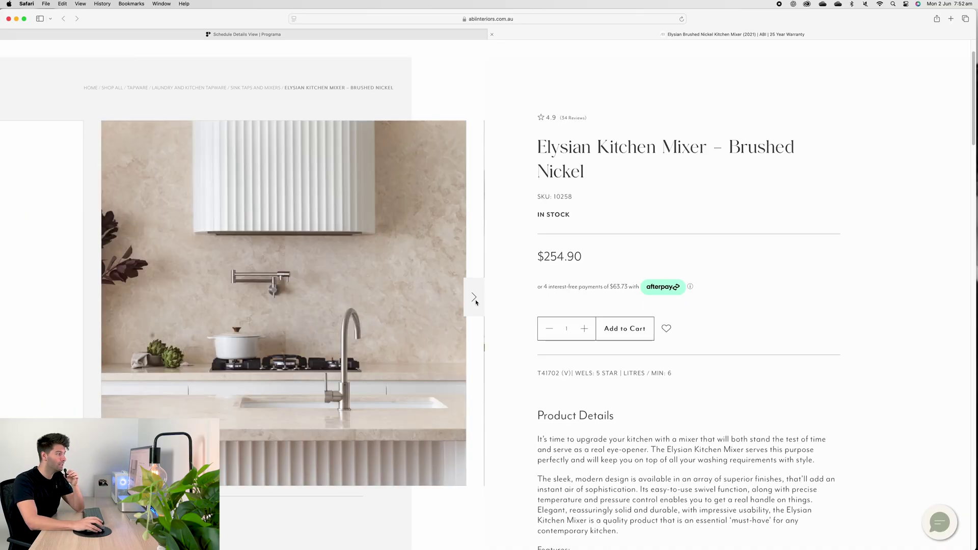
left_click(474, 298)
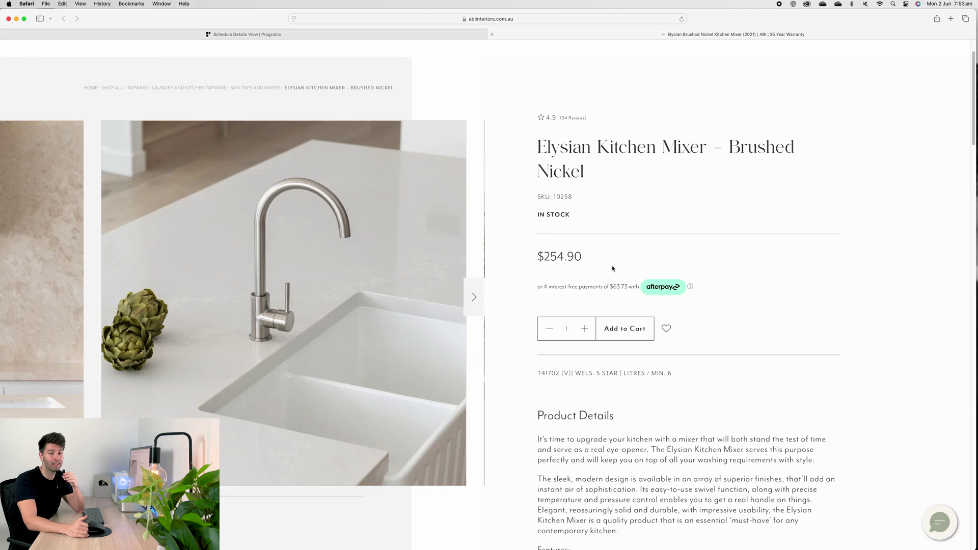
scroll(612, 269, "up", 2)
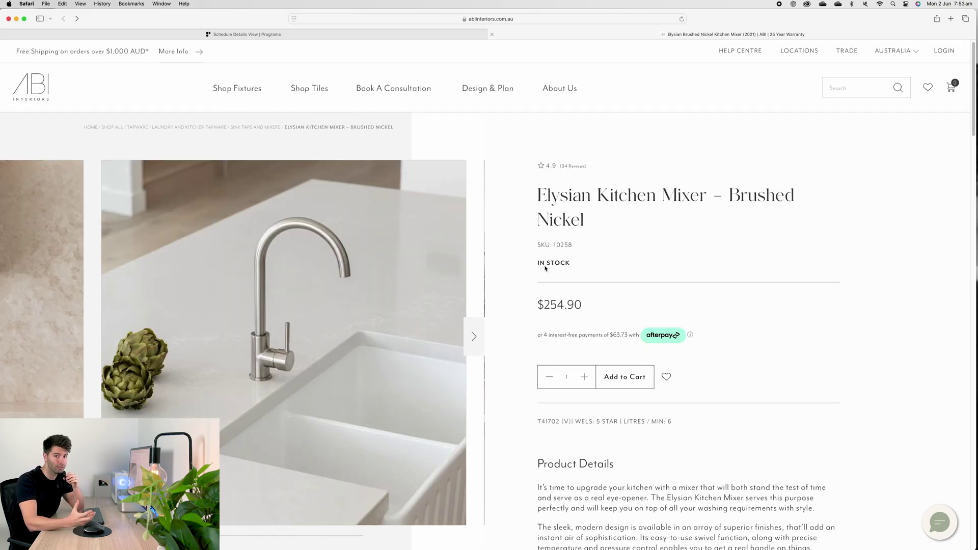
scroll(545, 268, "down", 10)
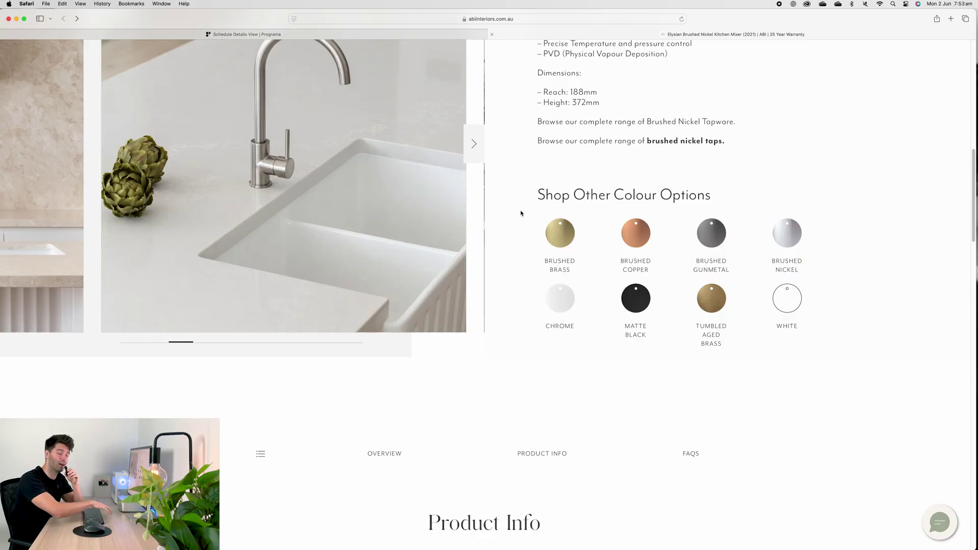
Open the Downlight's linked supplier page from the schedule, examine its available models and return to the schedule.
left_click(244, 35)
left_click(235, 257)
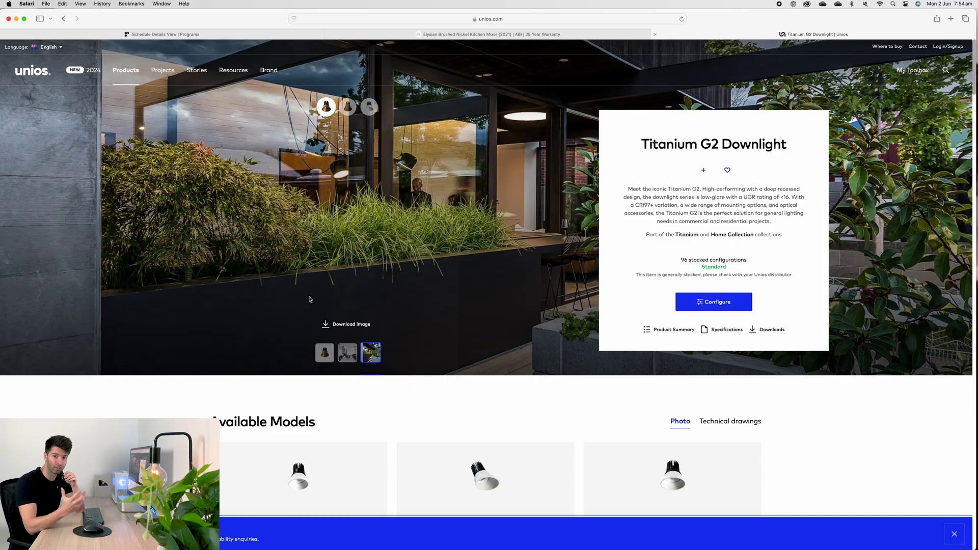
scroll(411, 328, "down", 10)
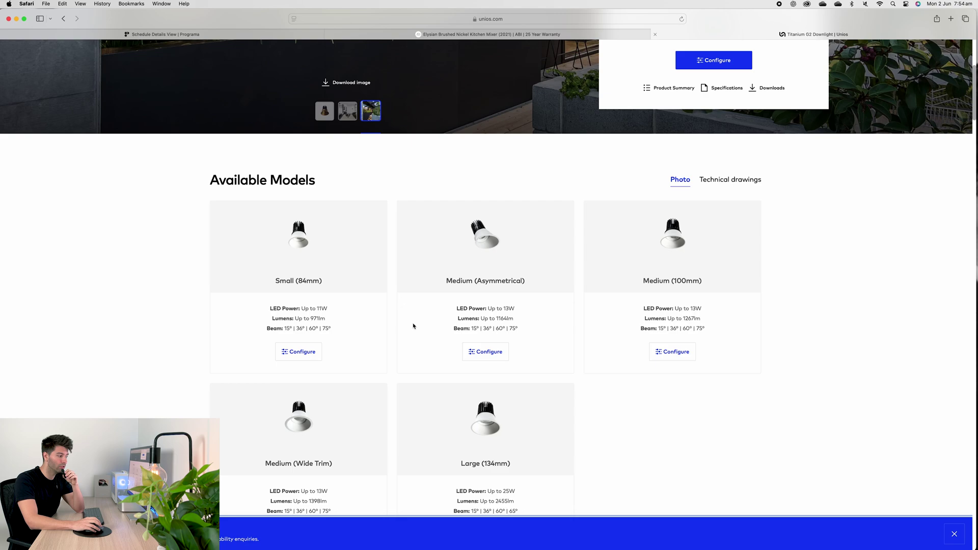
scroll(412, 327, "down", 1)
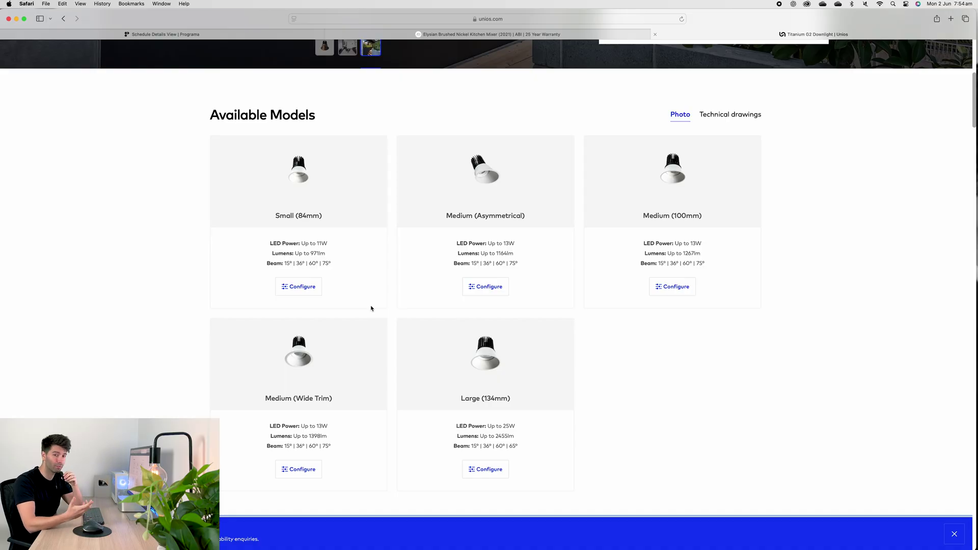
scroll(371, 308, "down", 1)
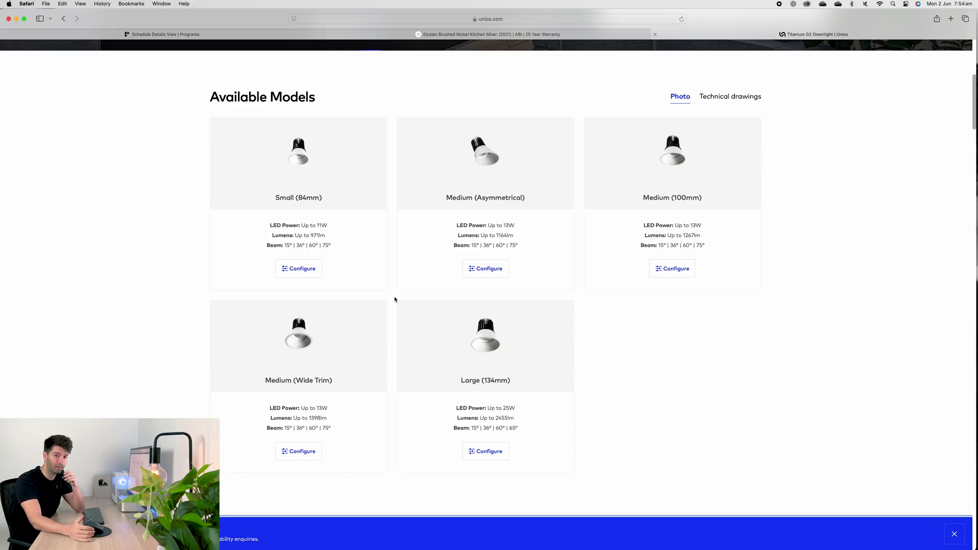
scroll(399, 301, "down", 1)
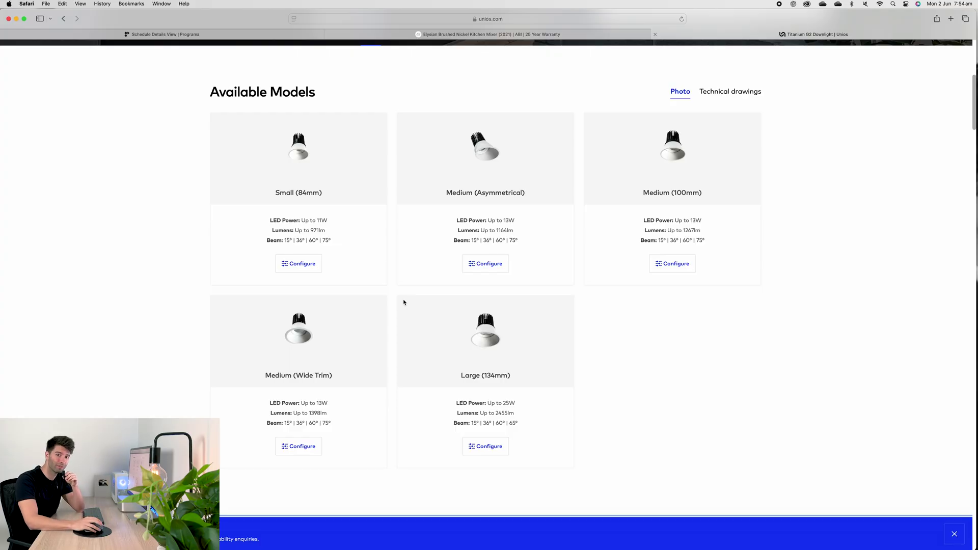
scroll(403, 302, "up", 10)
key("ctrl+Tab")
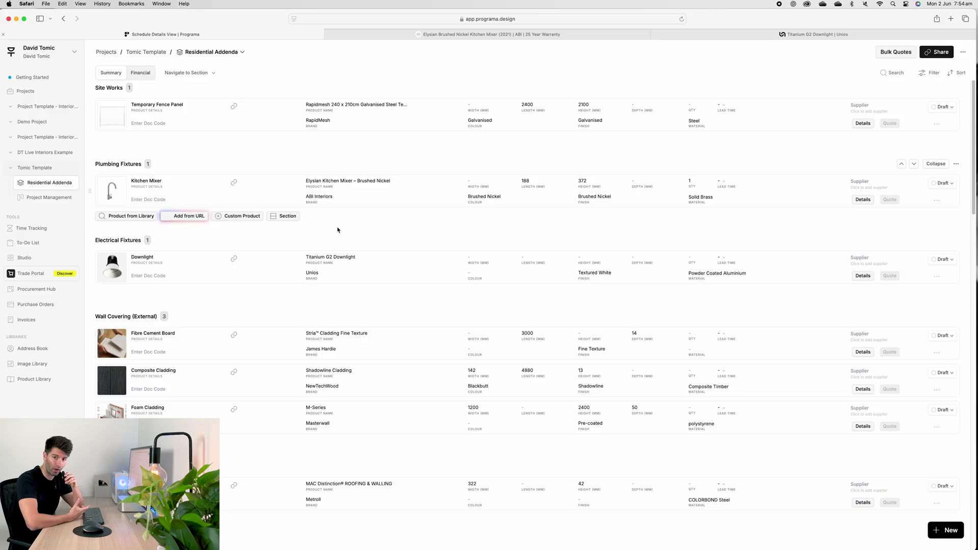
Open the Kitchen Mixer's details in Plumbing Fixtures and review its product information, specifications and notes fields.
scroll(349, 239, "up", 1)
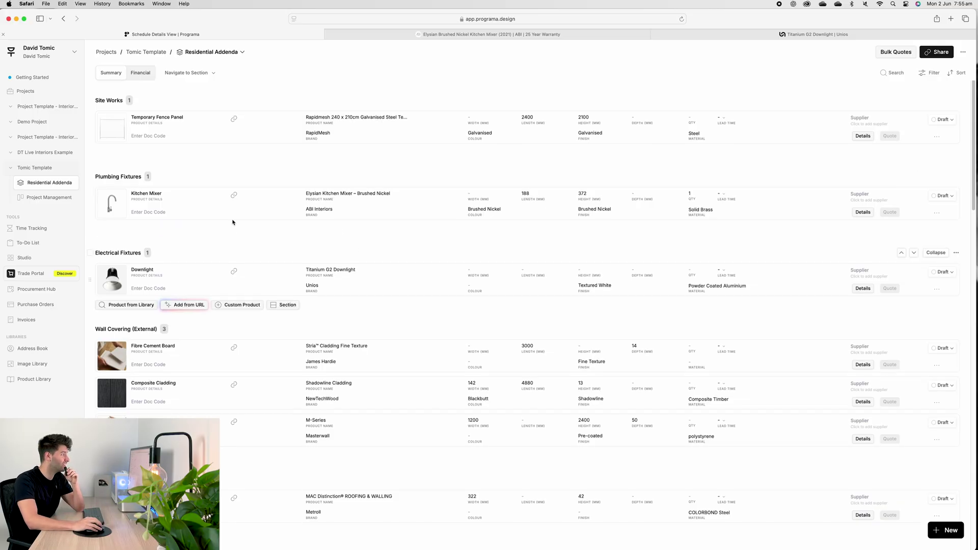
mouse_move(169, 230)
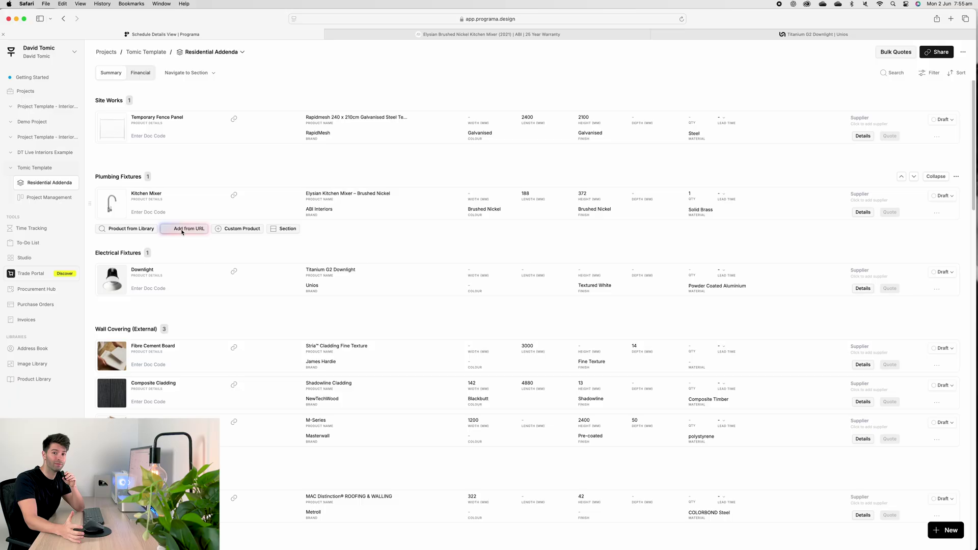
left_click(862, 212)
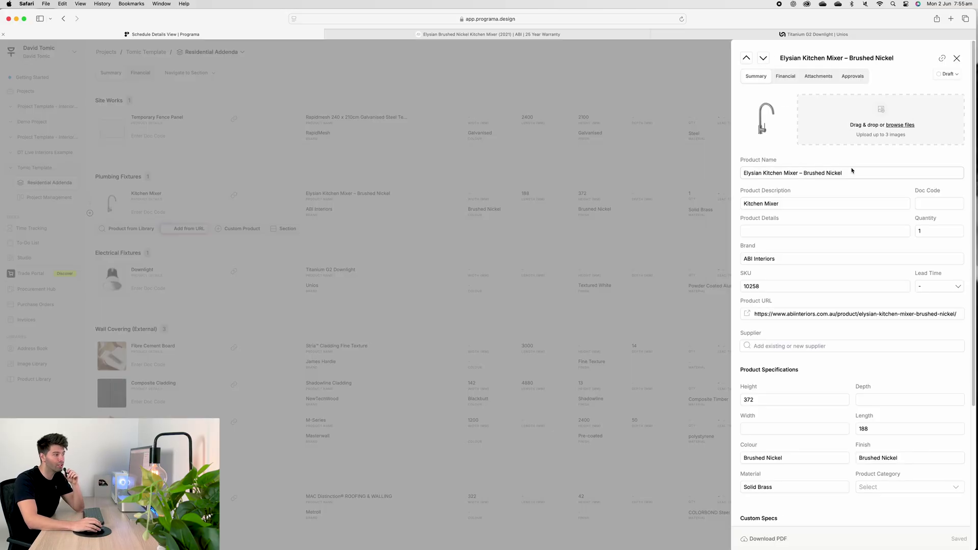
double_click(752, 173)
scroll(794, 202, "down", 1)
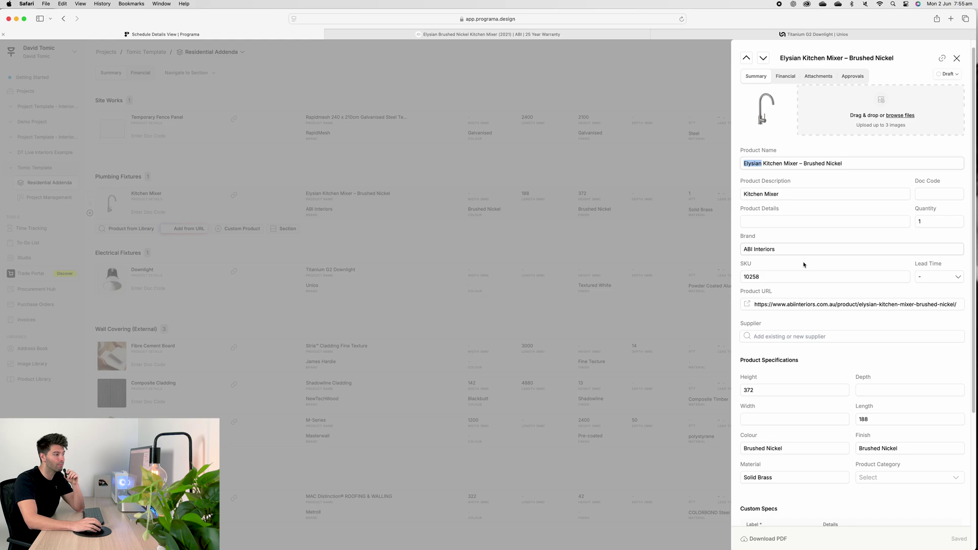
scroll(916, 260, "down", 3)
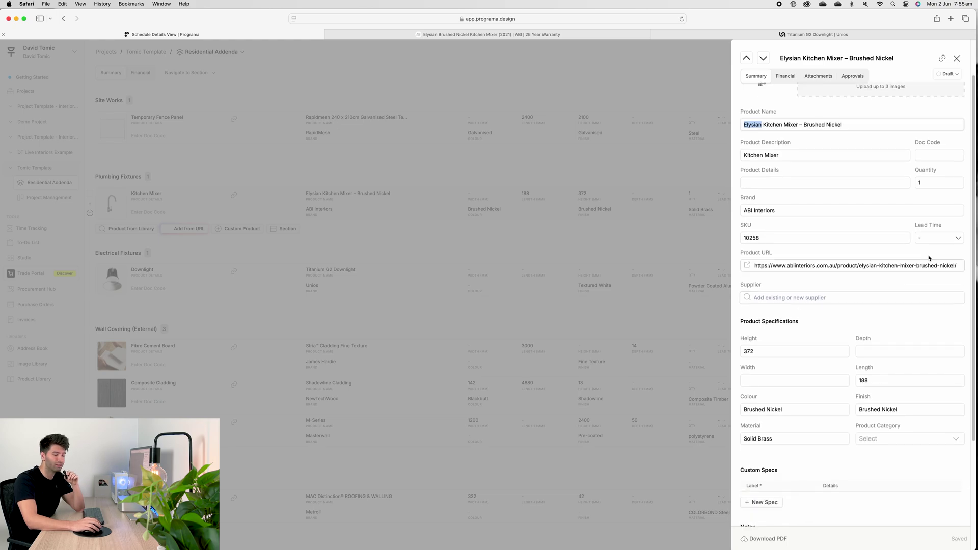
scroll(809, 307, "down", 5)
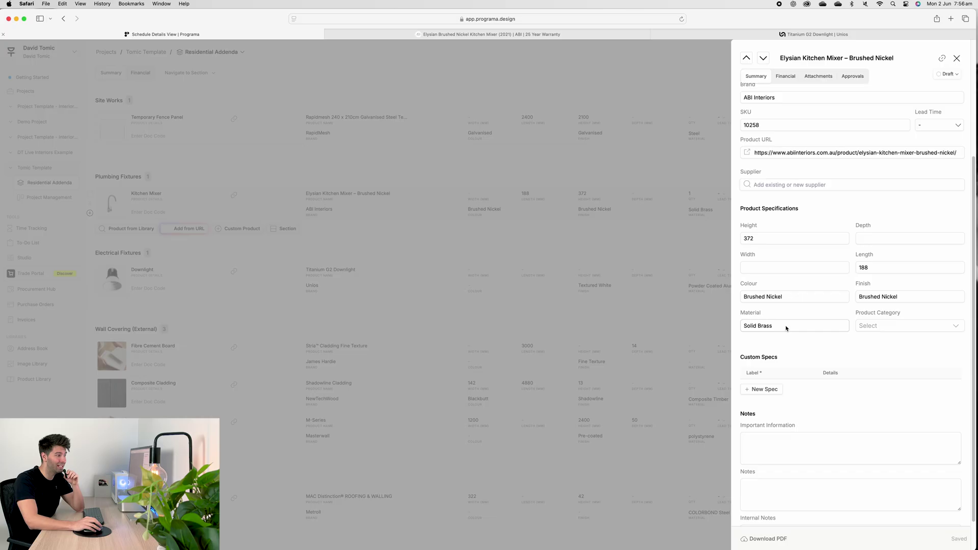
scroll(795, 346, "down", 2)
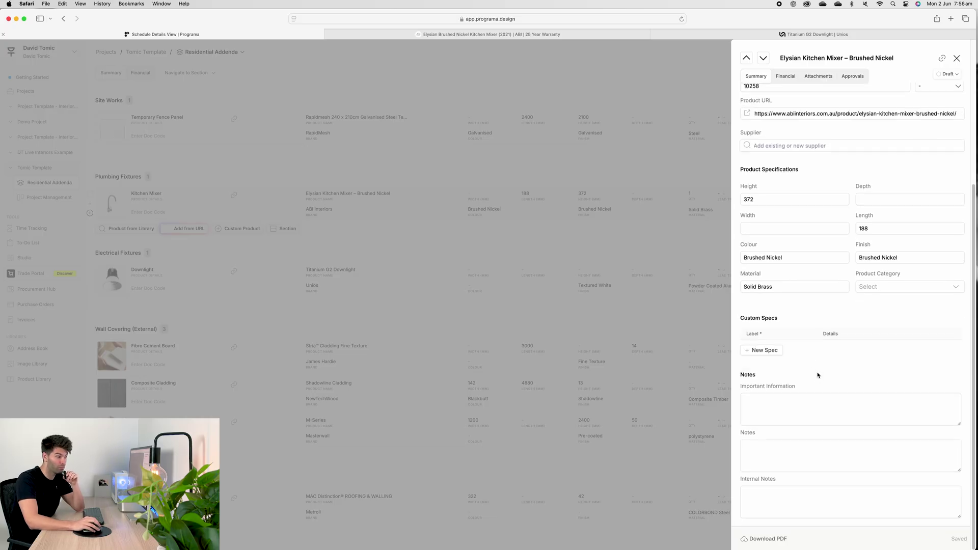
scroll(807, 356, "up", 8)
scroll(805, 354, "down", 2)
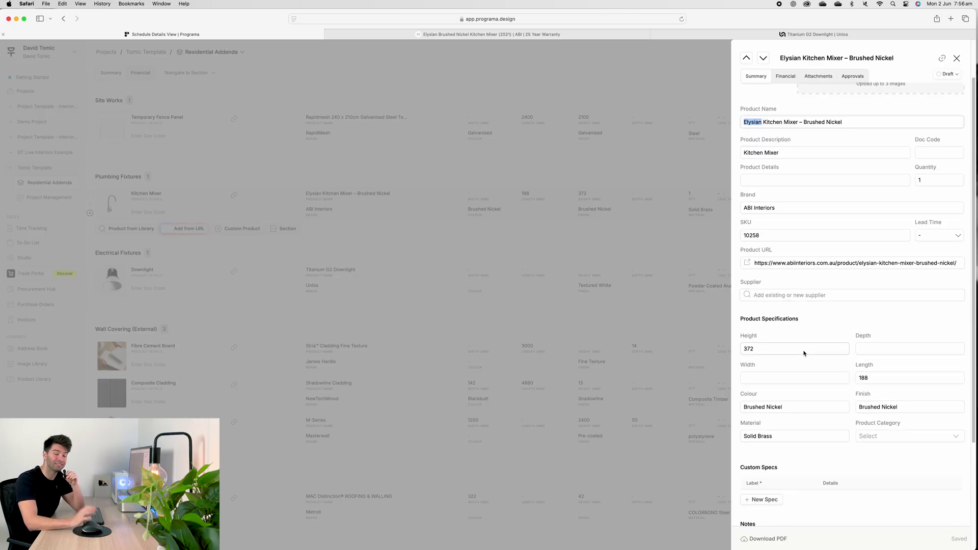
Add the Elysian Kitchen Mixer – Brushed Nickel to Plumbing Fixtures using its ABI Interiors product page URL.
left_click(606, 34)
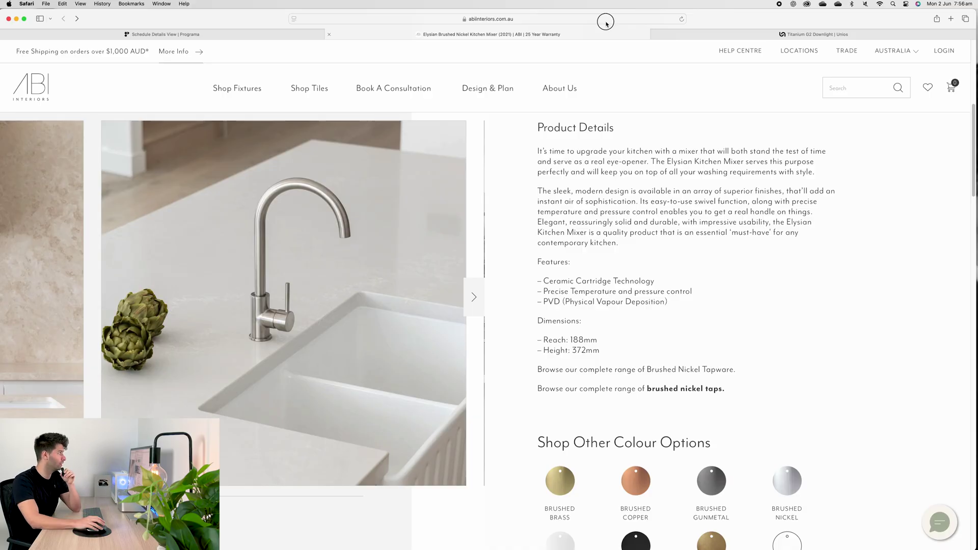
left_click(163, 35)
left_click(188, 229)
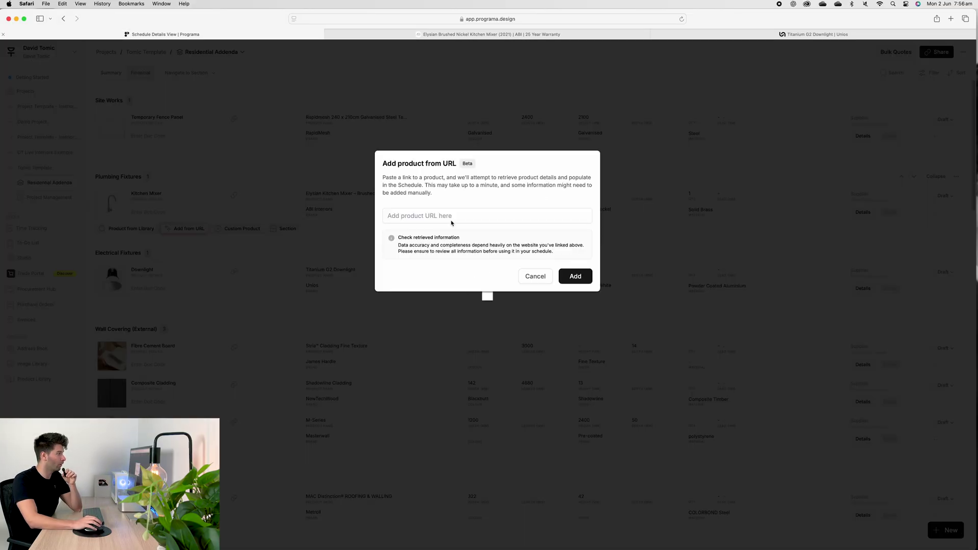
left_click(451, 216)
key("super+v")
left_click(573, 276)
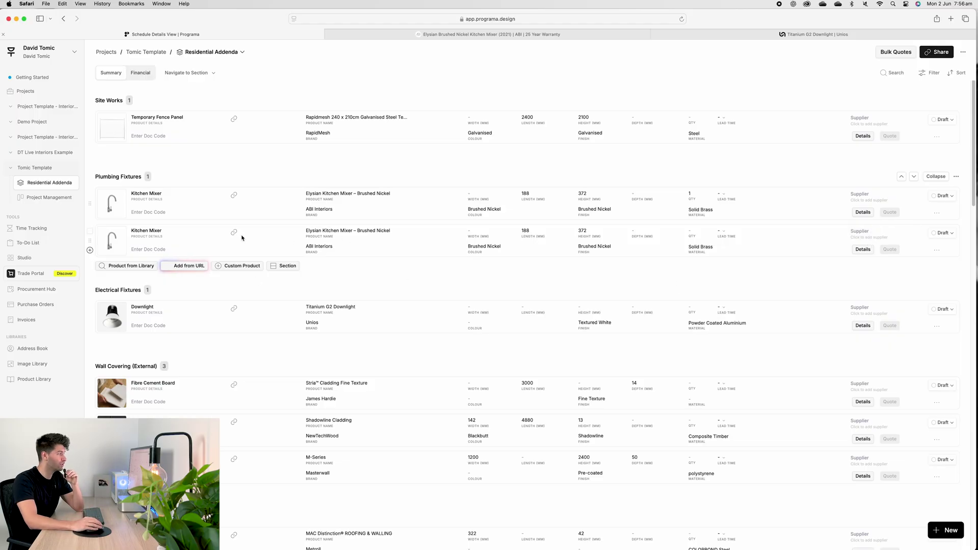
Show the Residential Addenda schedule in its Financial view.
left_click(139, 72)
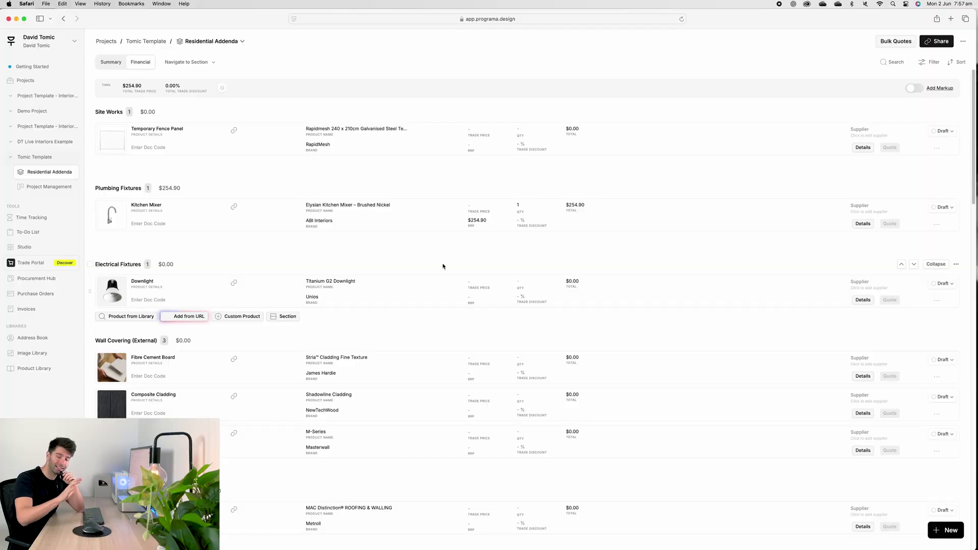
Assign the doc code RS1 to the Roofing and Walling item in the Roof Covering + Plumbing (External) section.
scroll(443, 266, "down", 5)
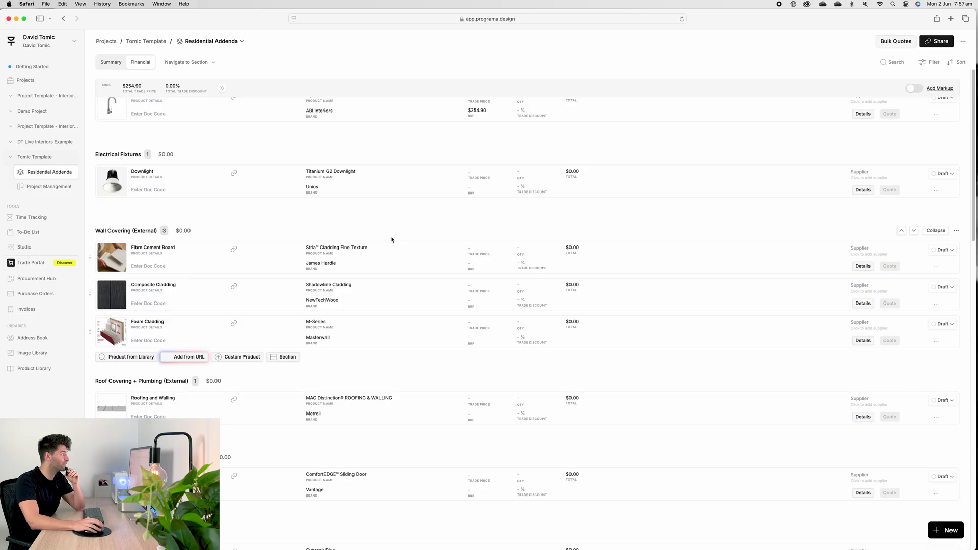
scroll(391, 240, "down", 2)
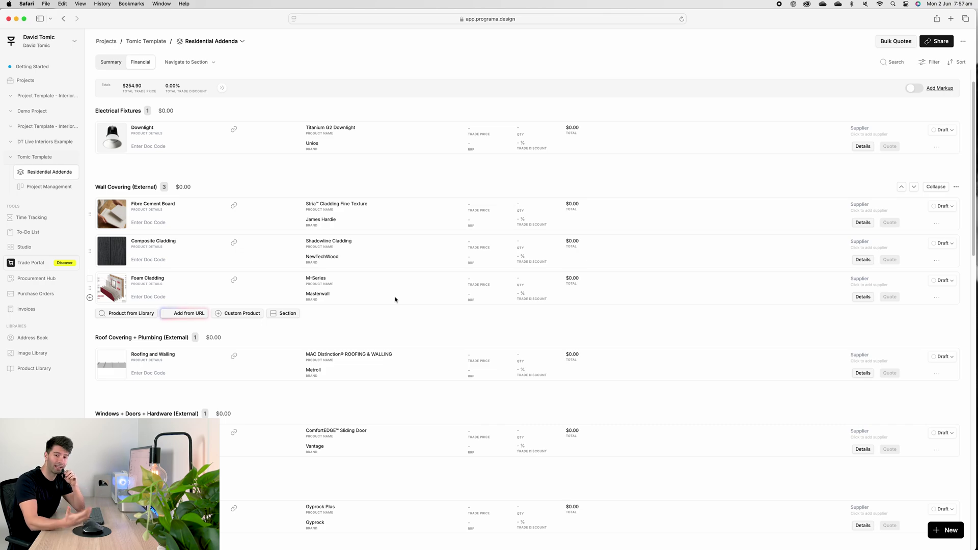
scroll(387, 281, "down", 1)
scroll(394, 279, "down", 1)
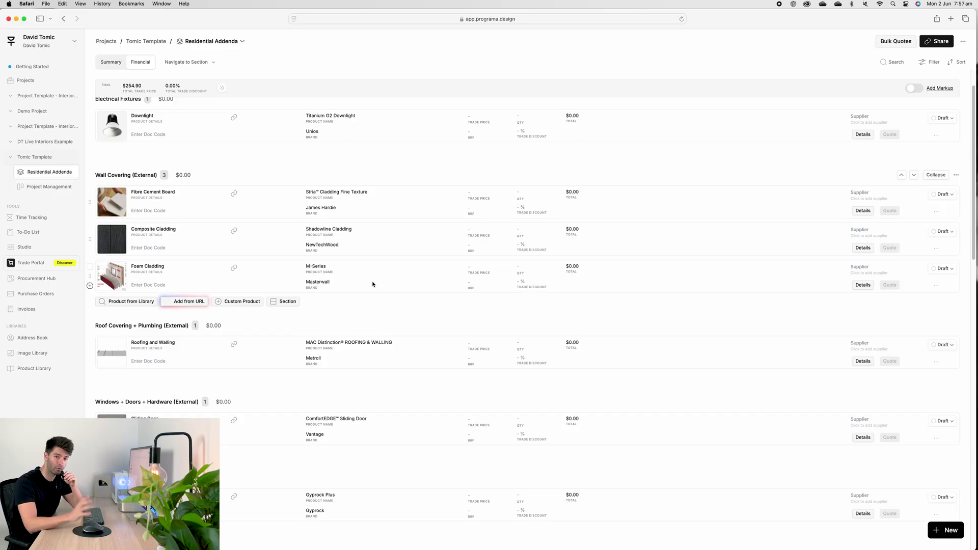
scroll(374, 278, "down", 3)
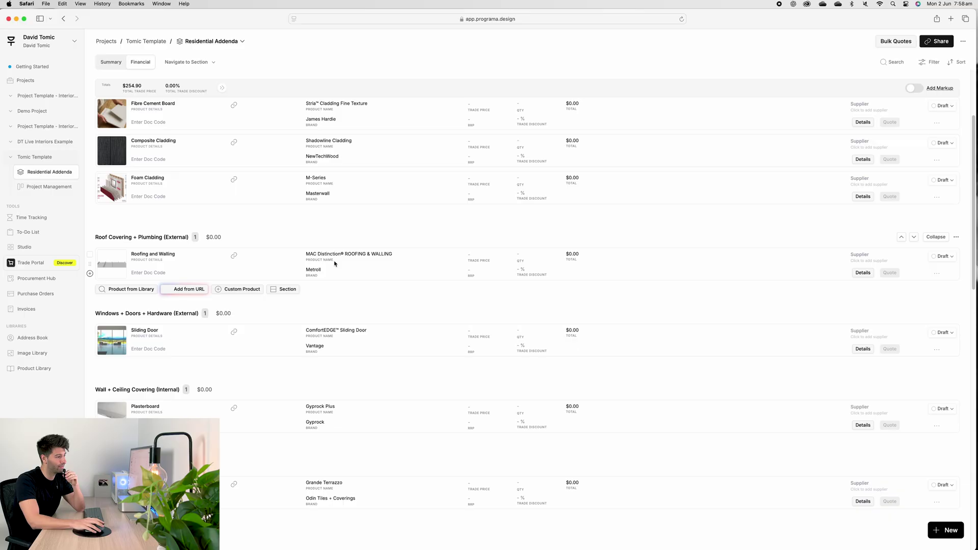
scroll(346, 276, "down", 1)
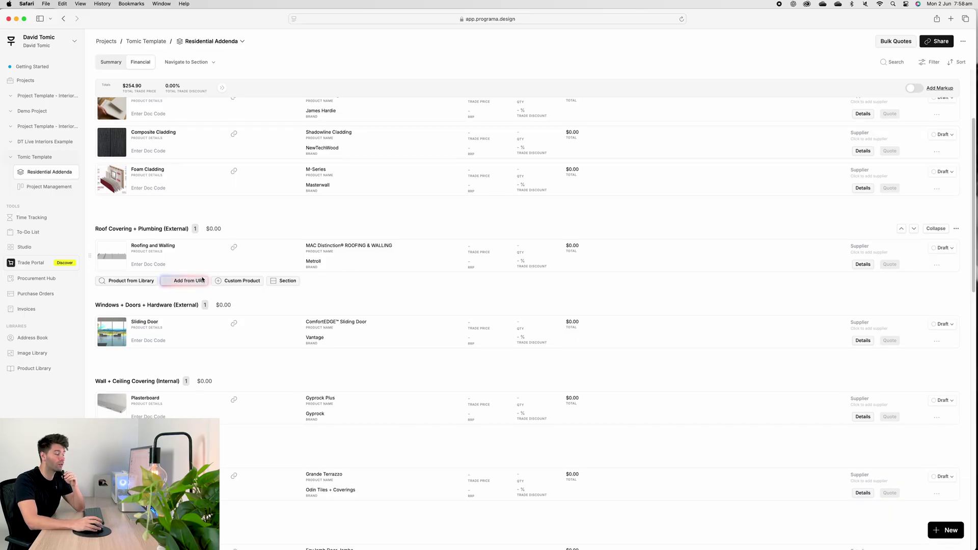
scroll(365, 279, "down", 1)
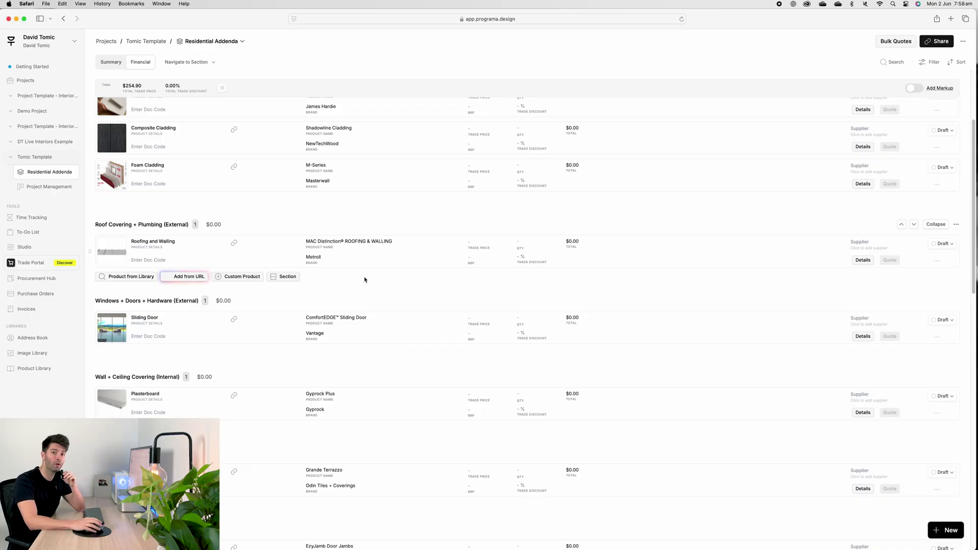
left_click(145, 262)
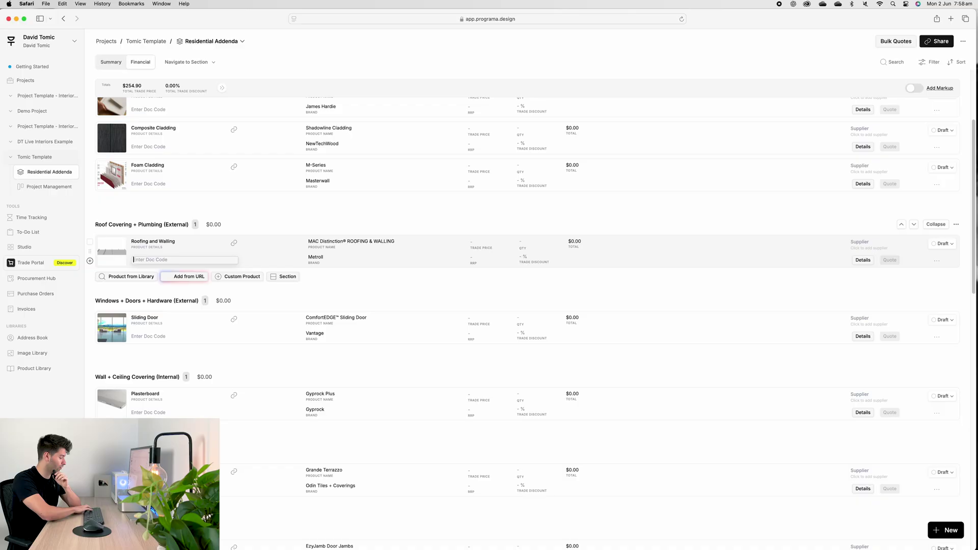
type("RS1")
left_click(335, 283)
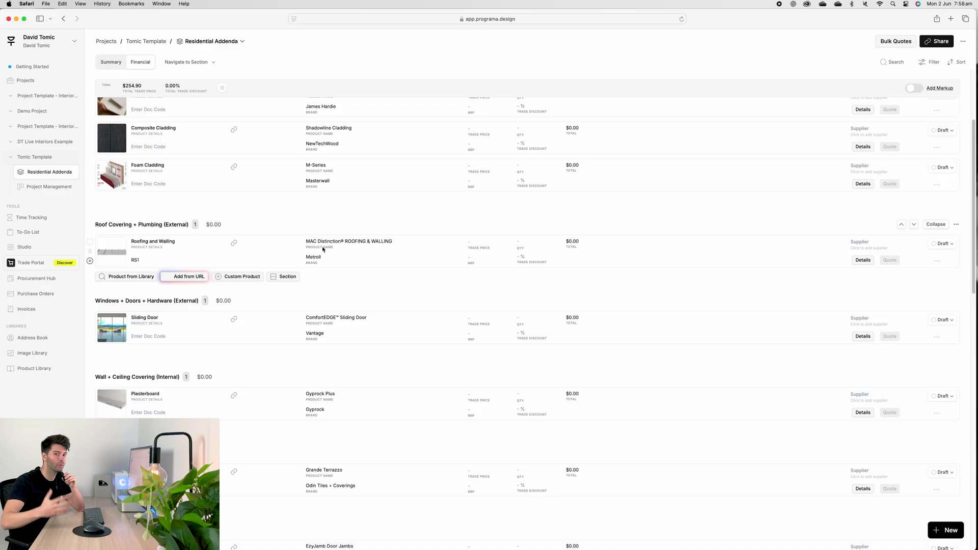
Open the Sliding Door's linked supplier page from Windows + Doors + Hardware (External), view its specifications and return to the schedule.
scroll(331, 248, "down", 2)
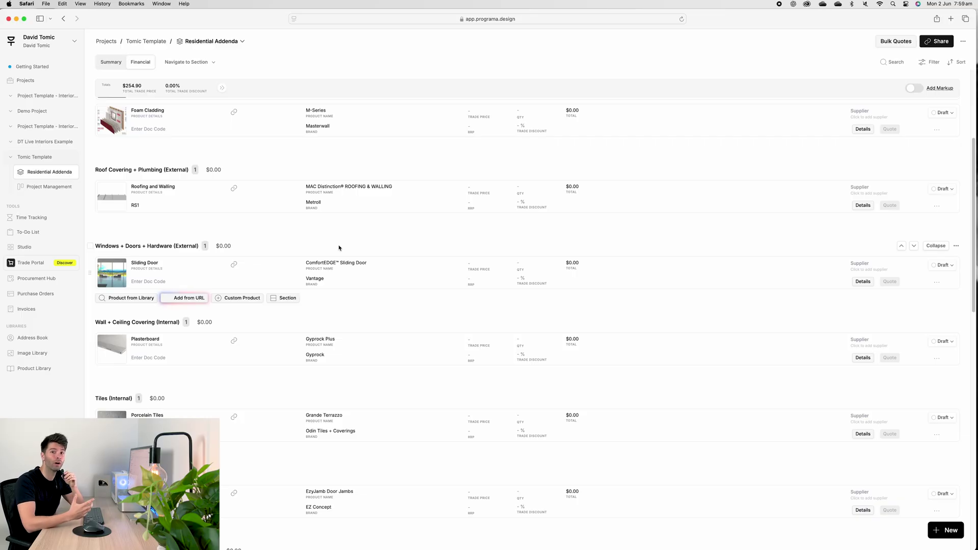
scroll(339, 248, "down", 1)
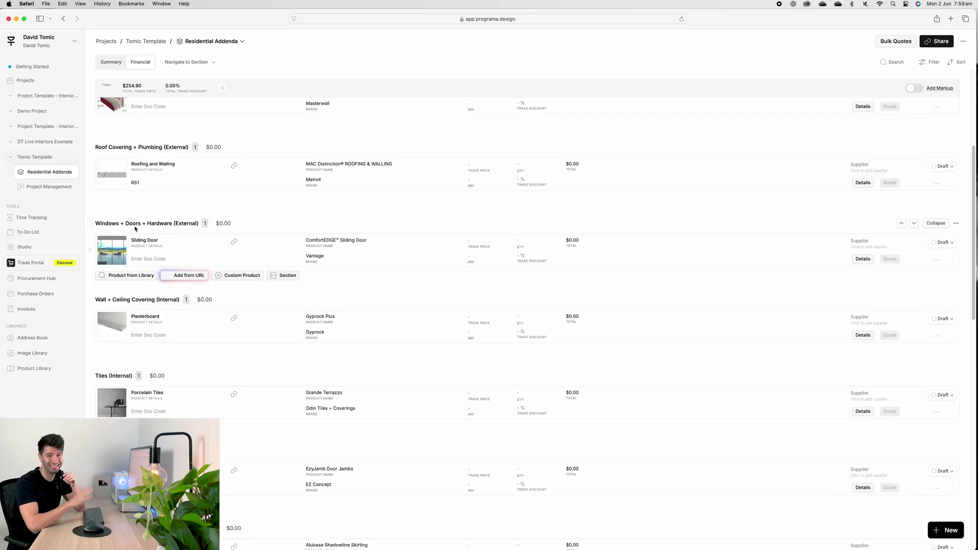
scroll(135, 228, "down", 1)
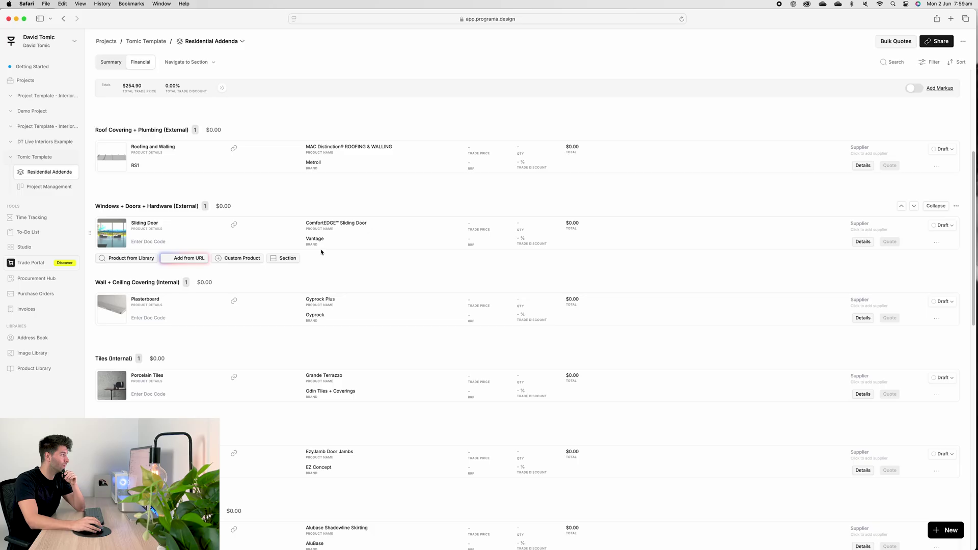
left_click(236, 226)
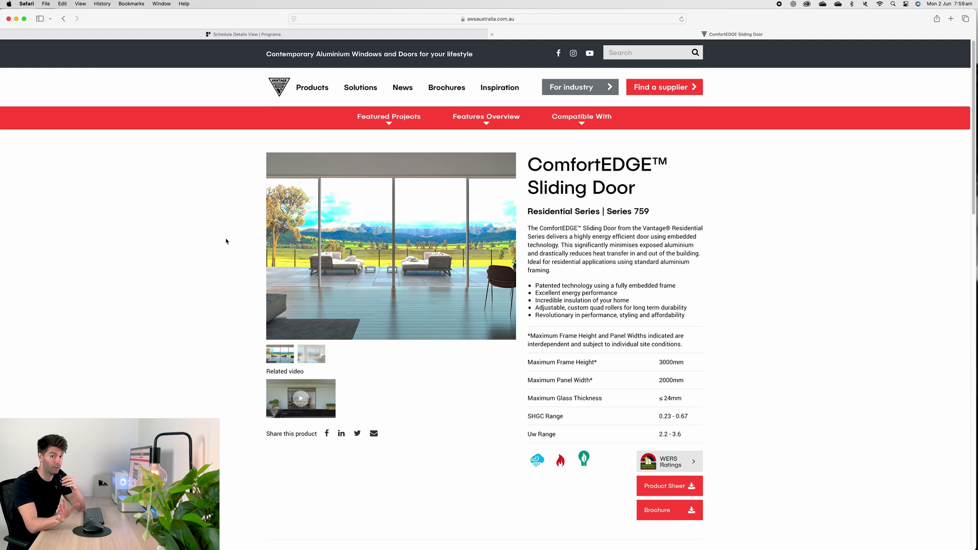
key("ctrl+shift+Tab")
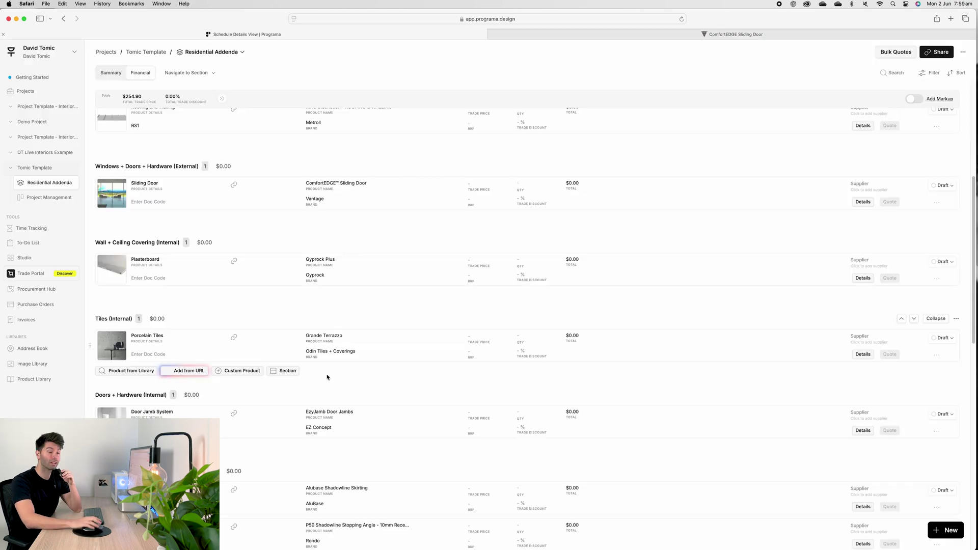
Examine the schedule's internal finishes, from Wall + Ceiling Covering and Tiles through Doors + Hardware to Skirtings + Architraves + Cornices.
scroll(327, 377, "down", 1)
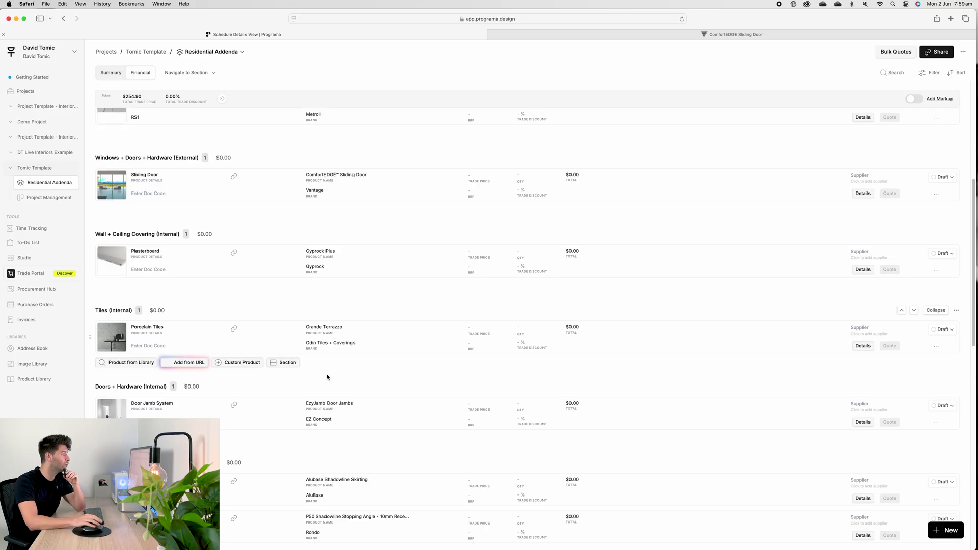
scroll(328, 372, "down", 1)
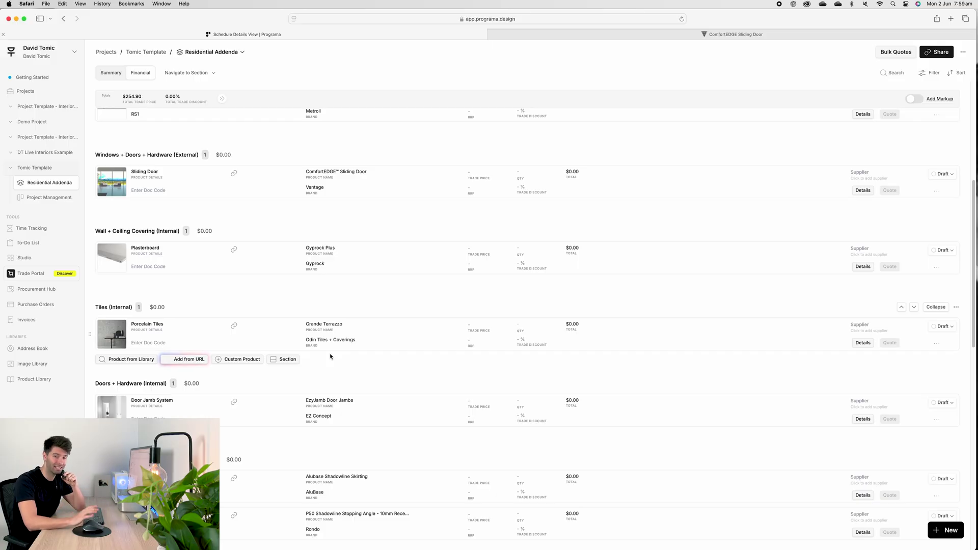
scroll(330, 356, "down", 3)
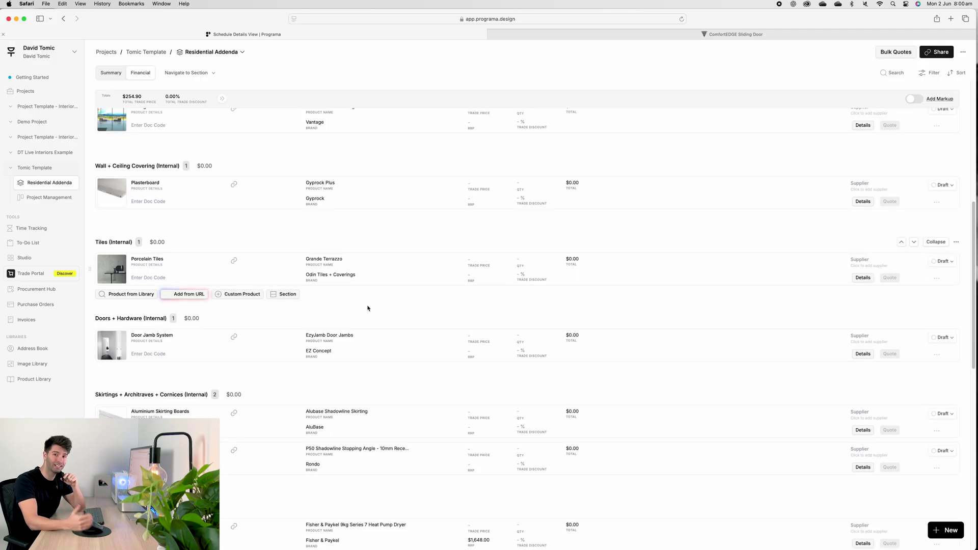
scroll(367, 286, "down", 1)
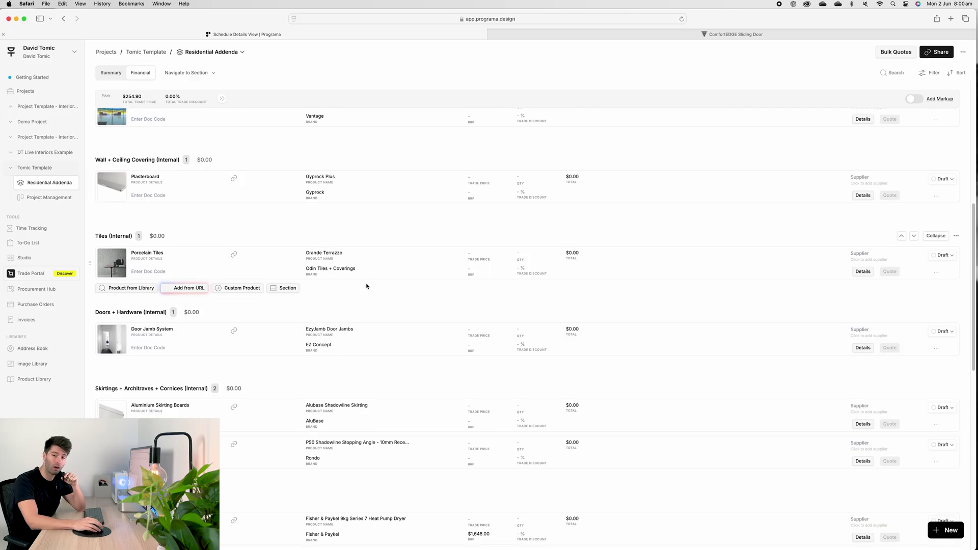
scroll(366, 289, "down", 2)
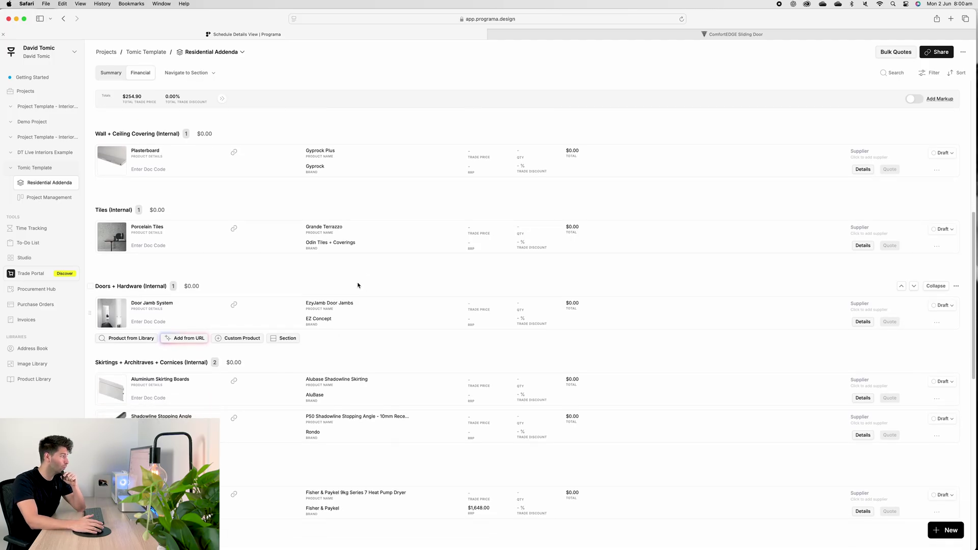
scroll(358, 285, "down", 1)
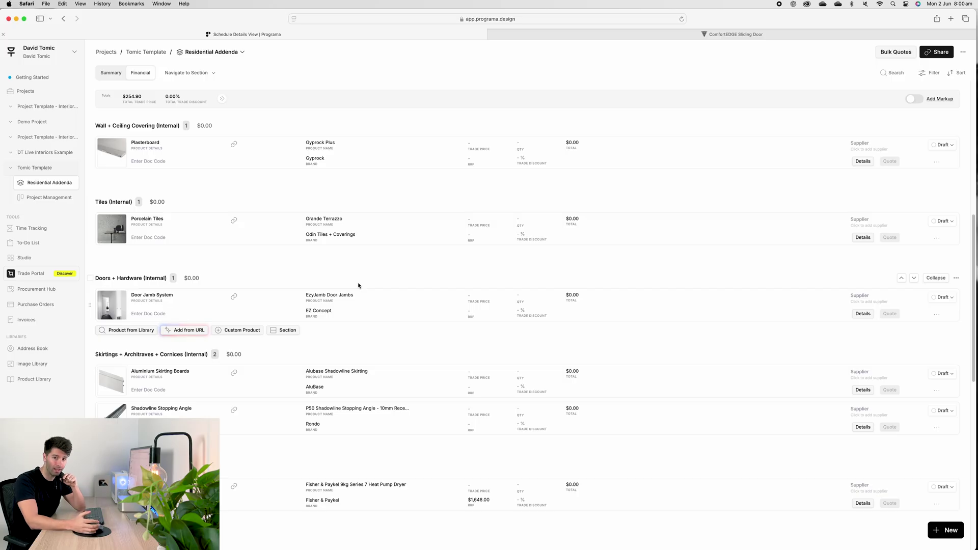
scroll(359, 286, "down", 1)
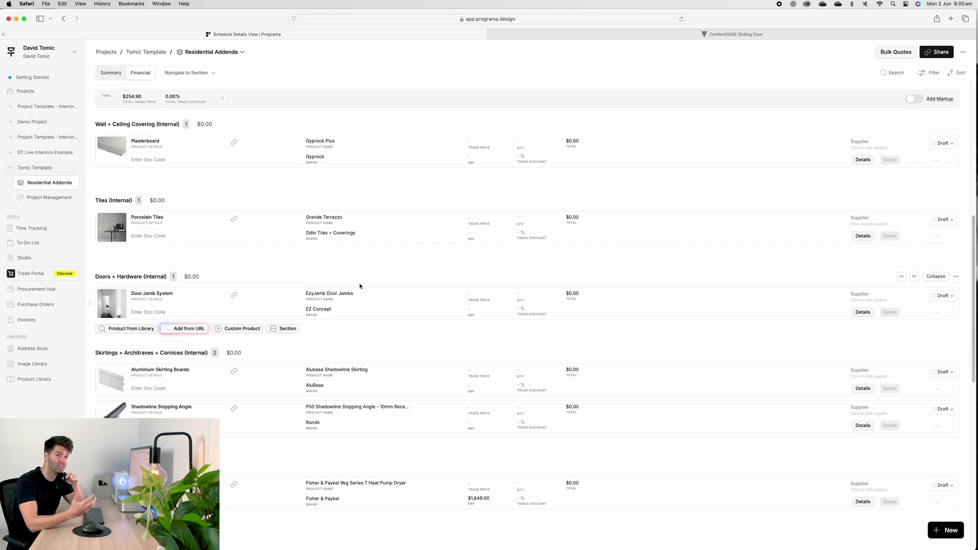
scroll(363, 289, "down", 1)
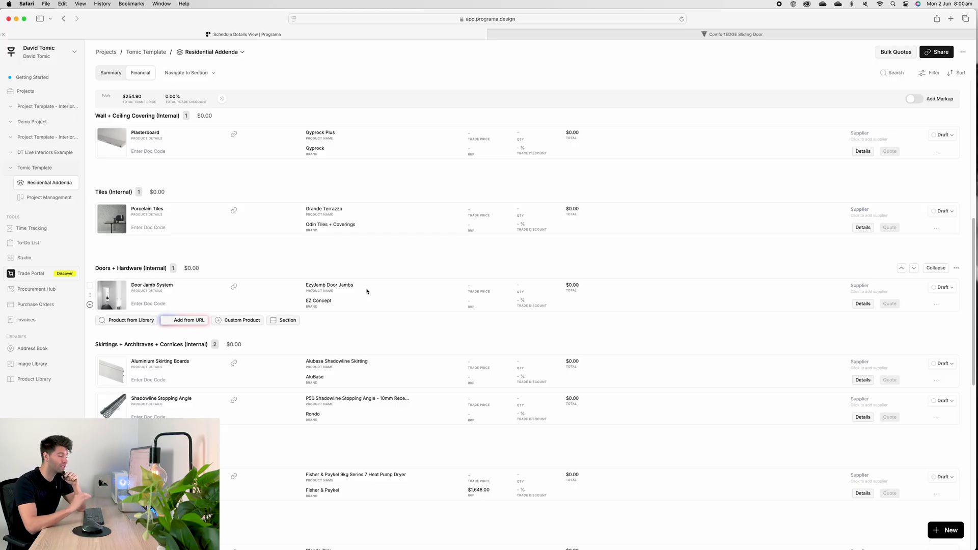
scroll(366, 291, "down", 1)
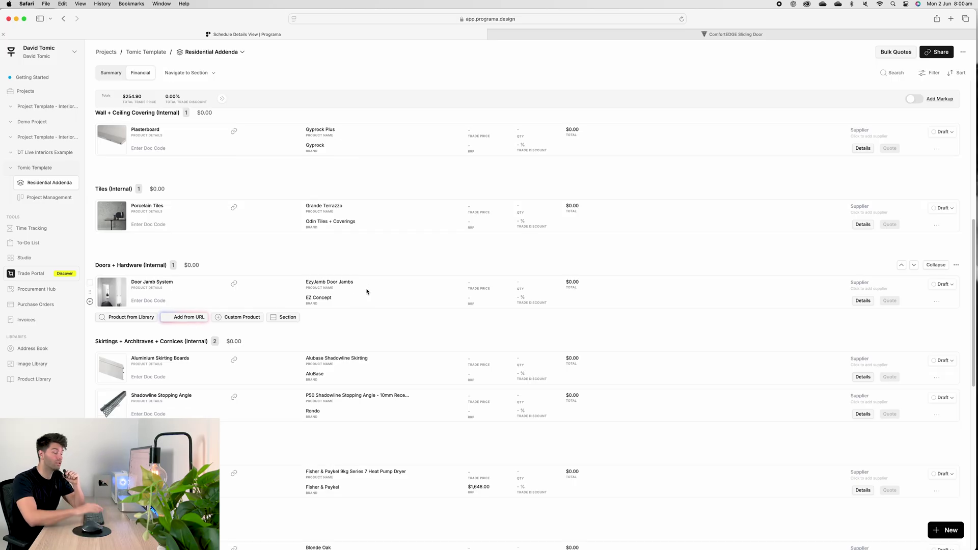
scroll(366, 292, "down", 3)
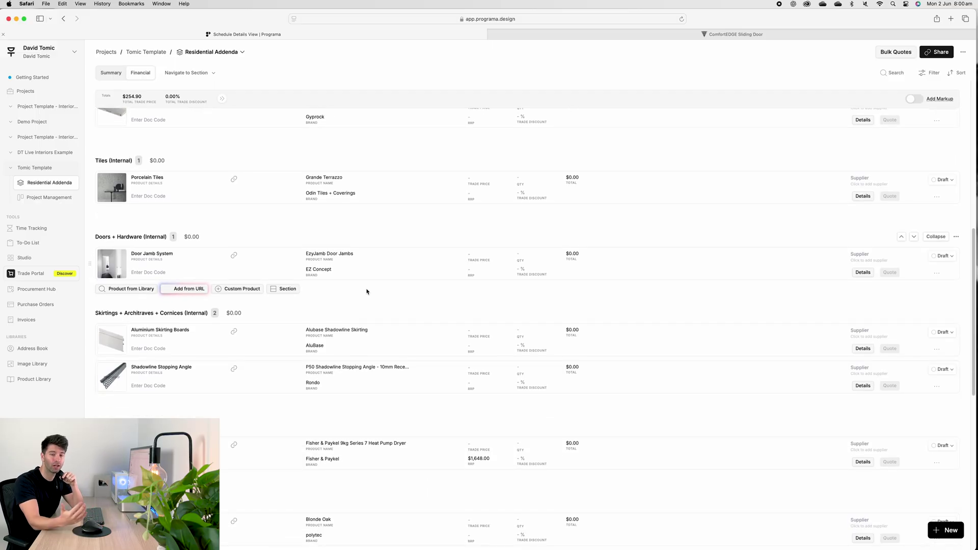
scroll(398, 318, "down", 2)
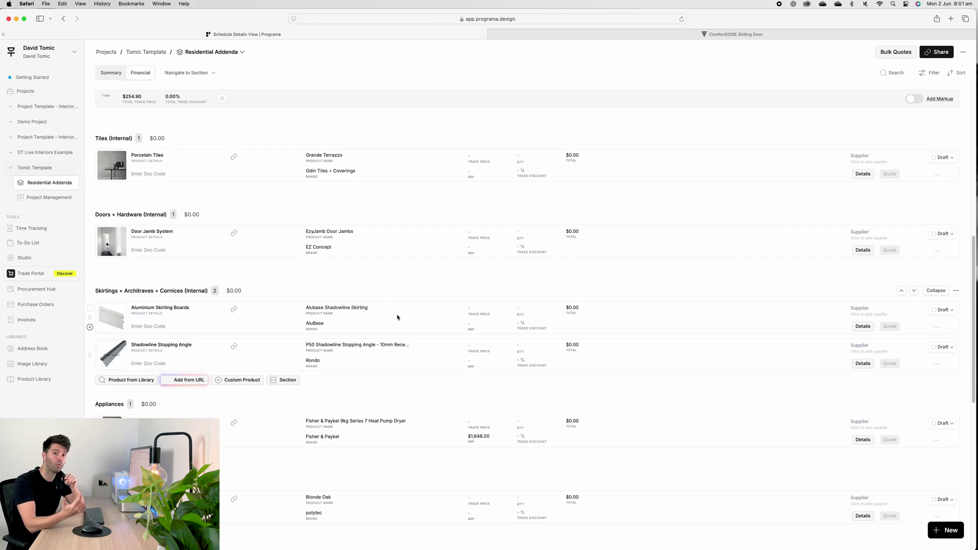
Review the products listed under Appliances, Joinery, Paint + Finishes and Floor Coverings in the schedule.
scroll(397, 317, "down", 3)
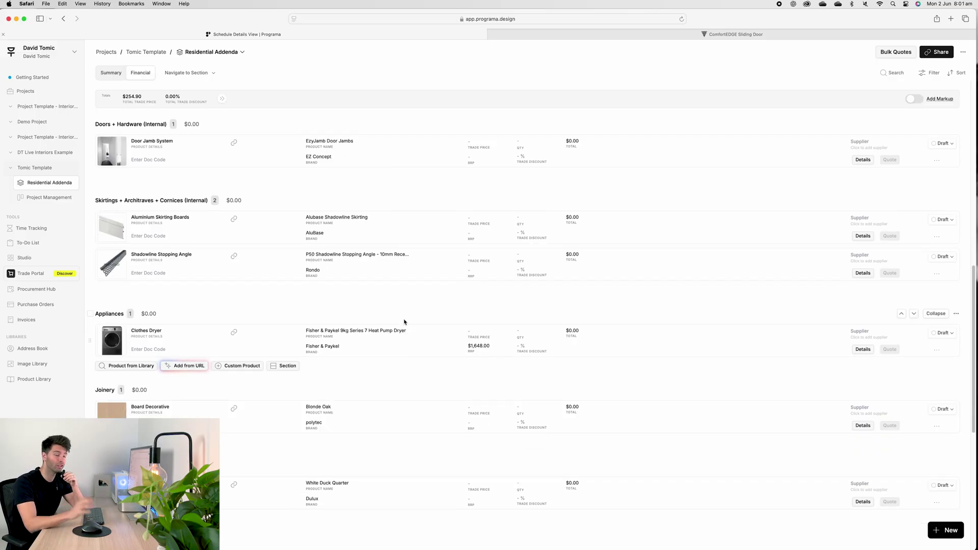
scroll(403, 323, "down", 1)
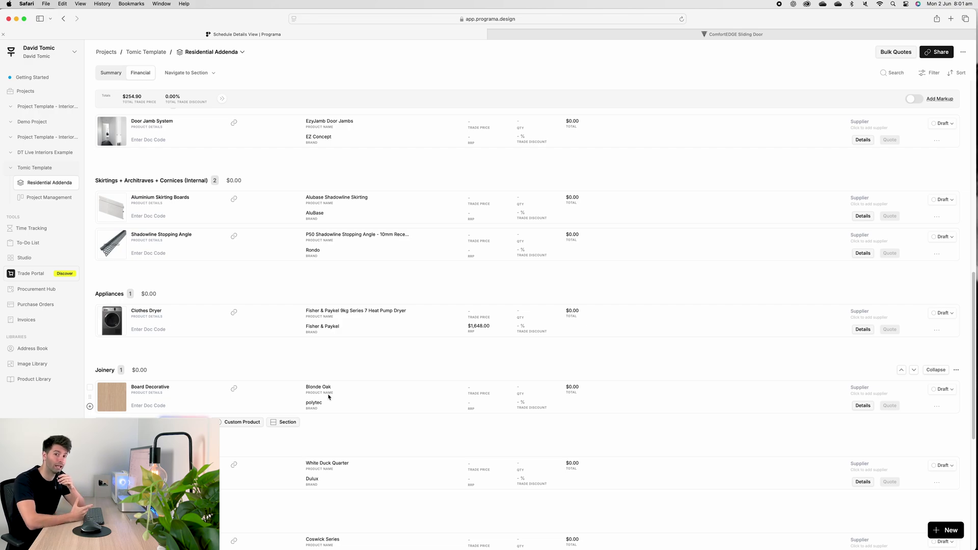
scroll(378, 329, "down", 1)
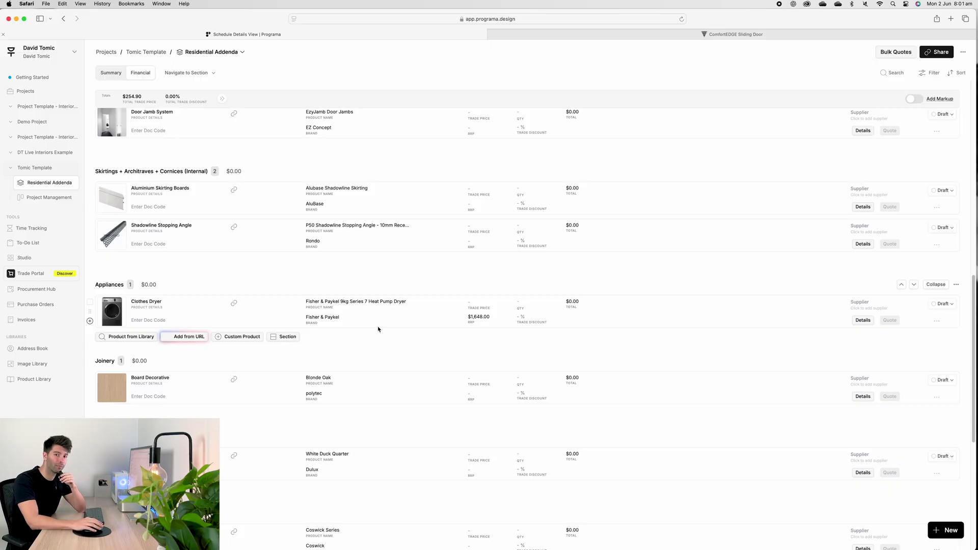
scroll(379, 329, "down", 1)
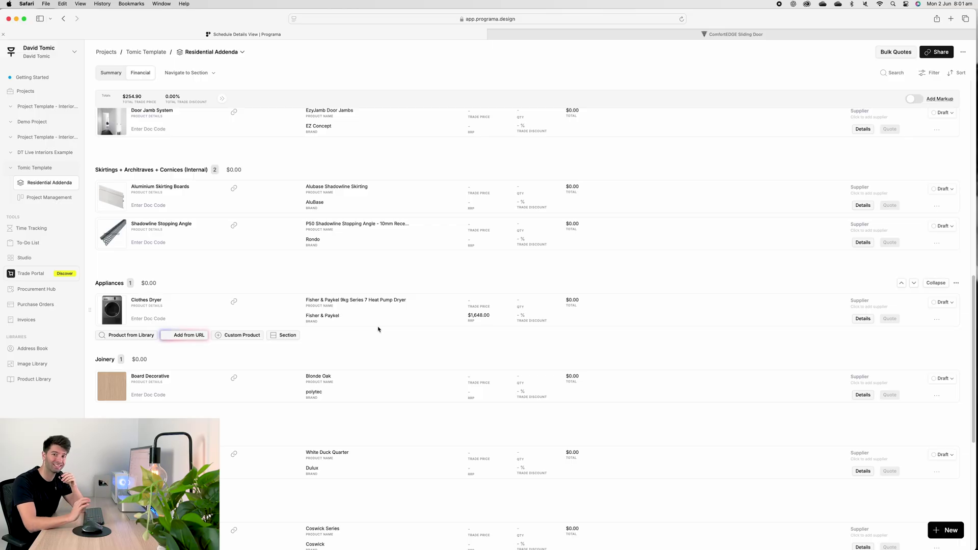
scroll(381, 324, "down", 5)
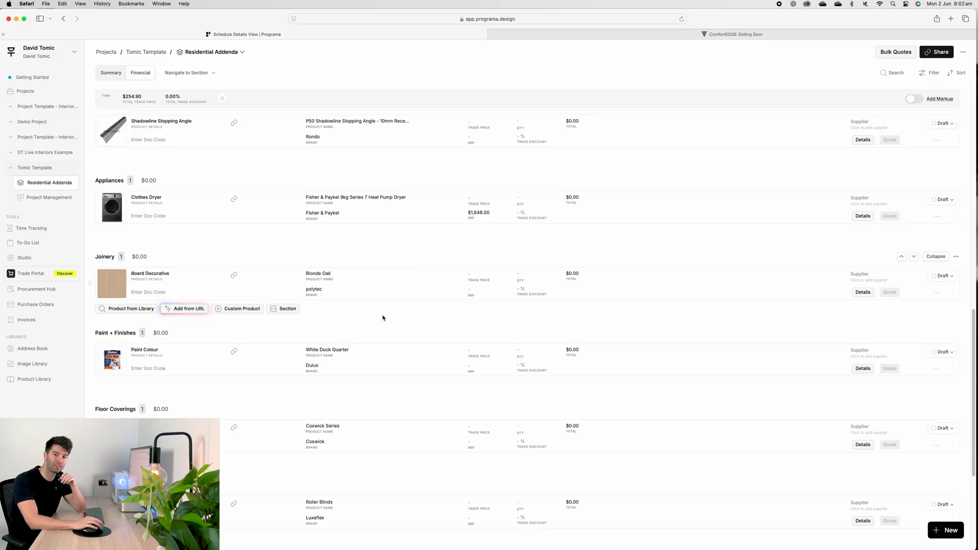
scroll(382, 317, "down", 1)
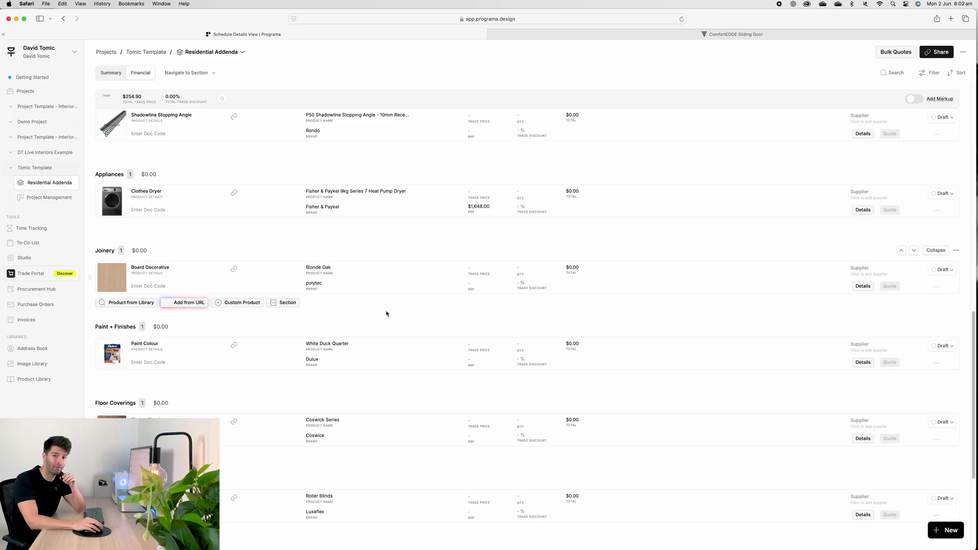
scroll(382, 336, "down", 1)
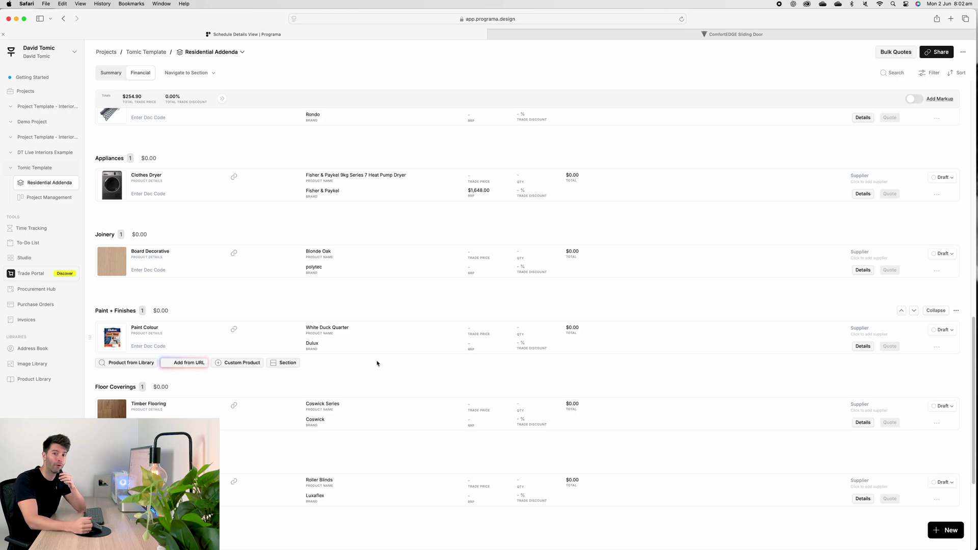
scroll(378, 358, "down", 1)
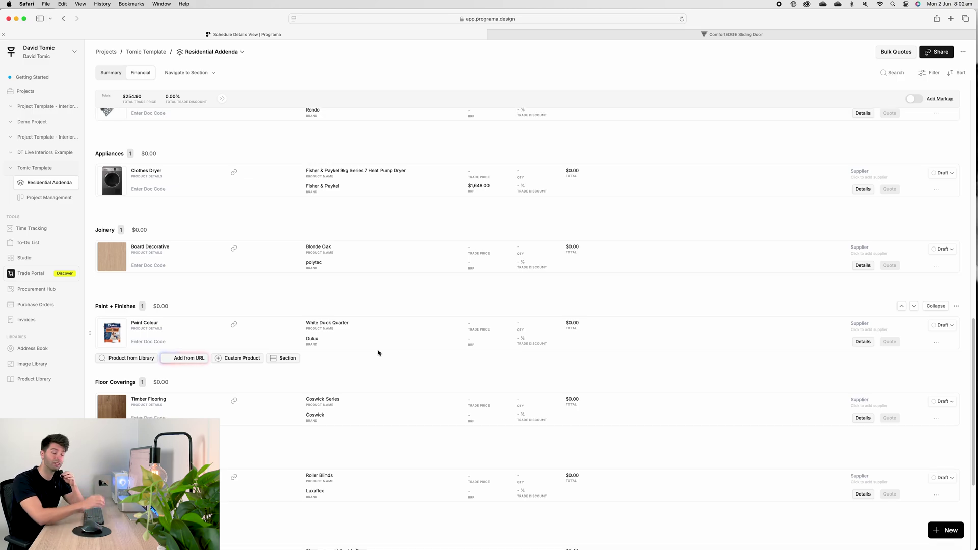
scroll(378, 353, "down", 1)
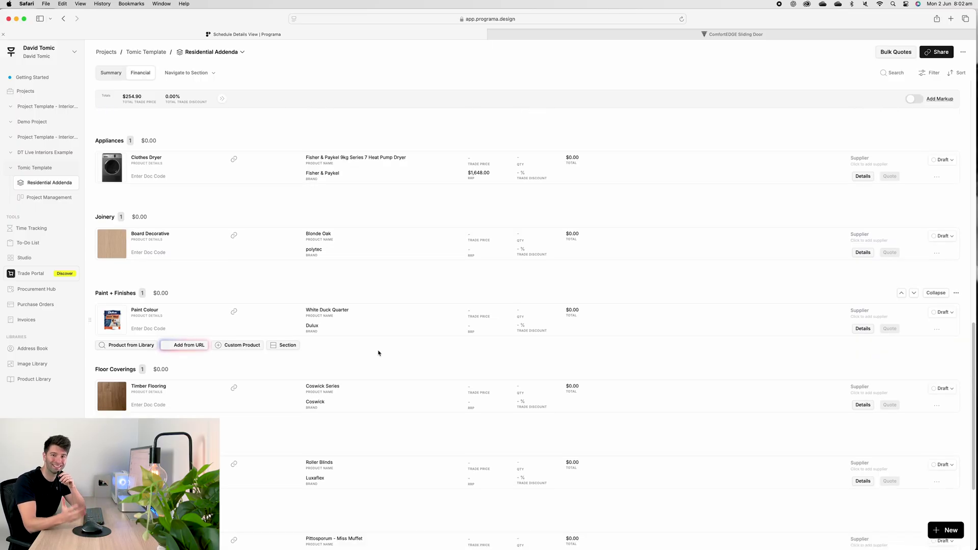
scroll(379, 352, "down", 2)
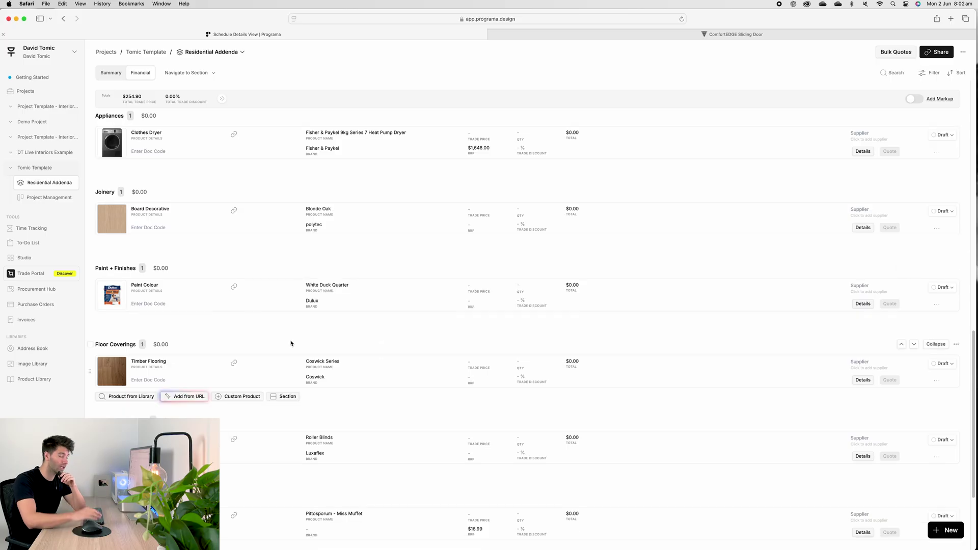
scroll(380, 349, "down", 1)
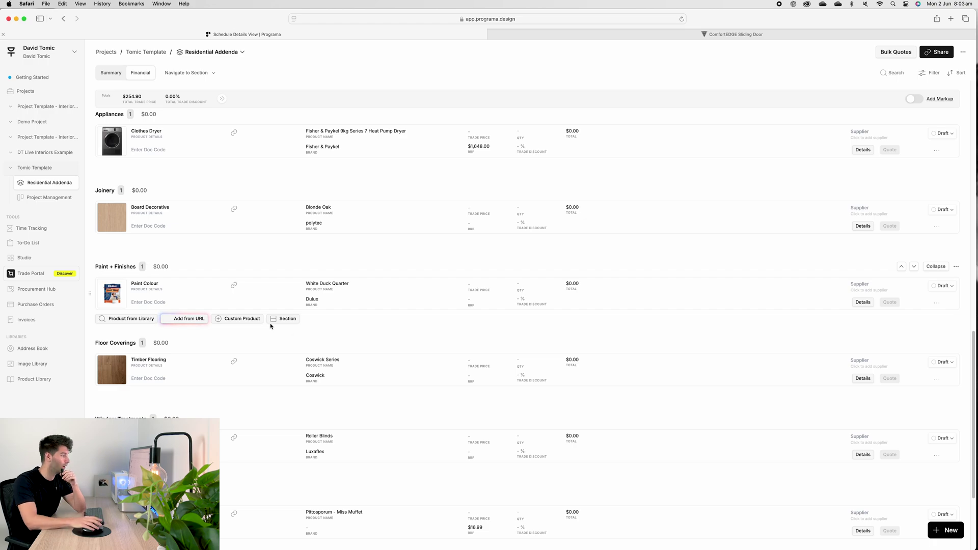
Review the schedule's Window Treatments, Landscaping and External Other products, and look over its sections from Site Works down in the Summary view.
scroll(271, 326, "down", 3)
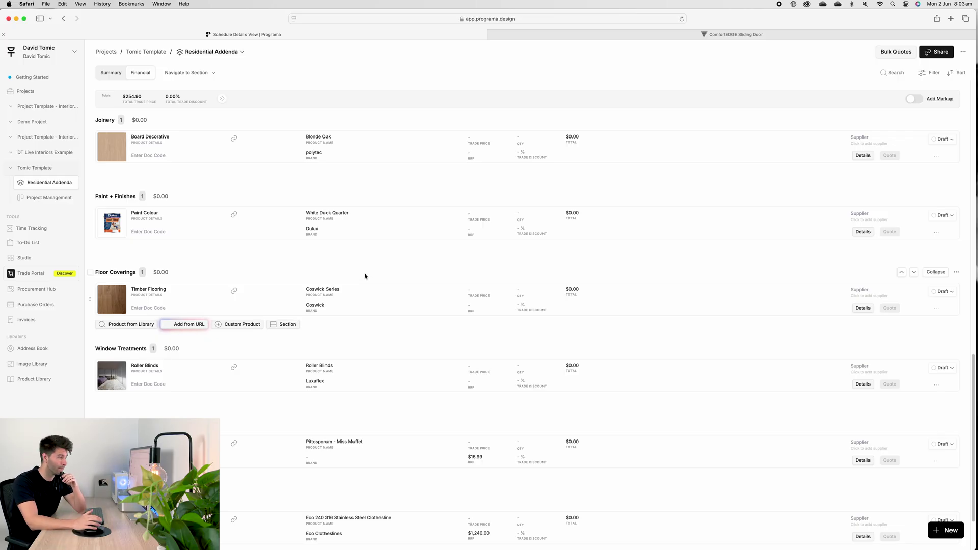
scroll(365, 276, "down", 1)
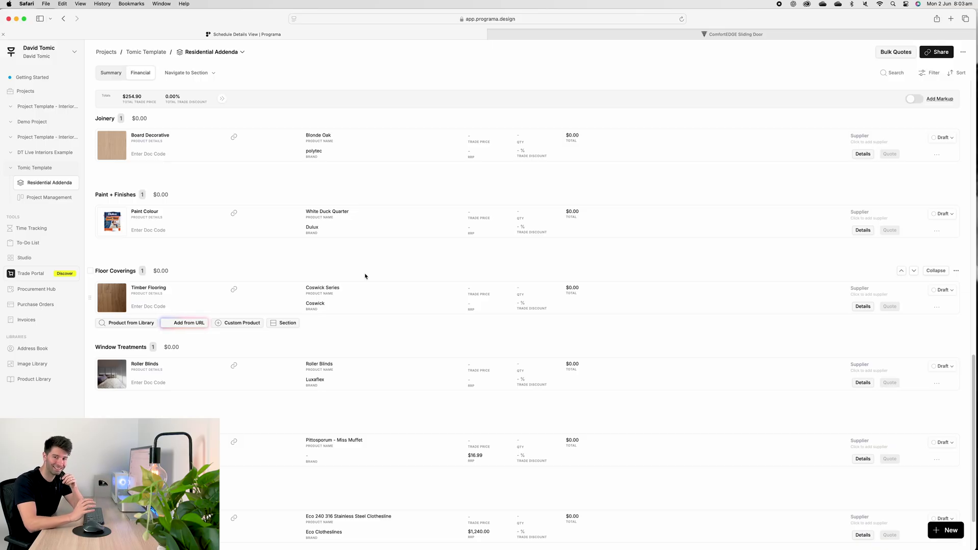
scroll(364, 276, "down", 3)
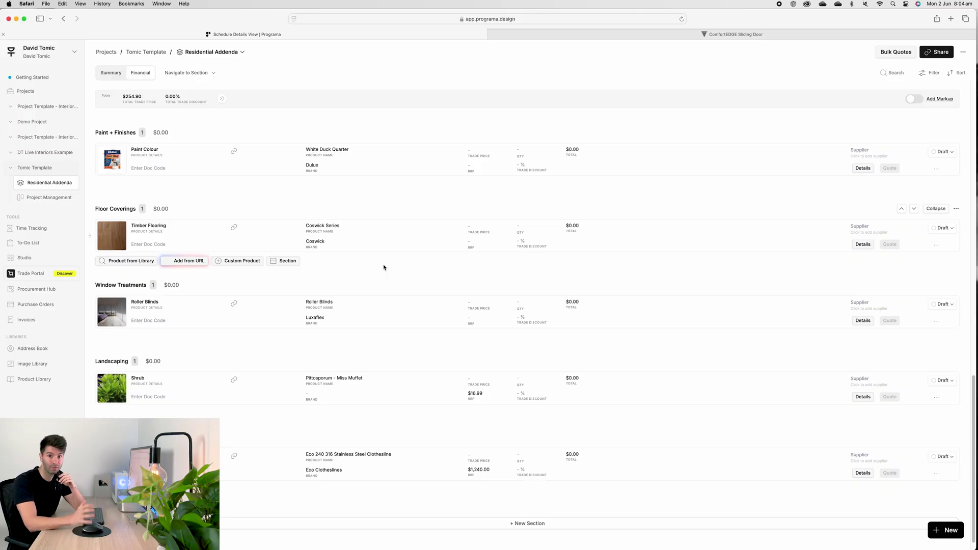
scroll(387, 268, "down", 1)
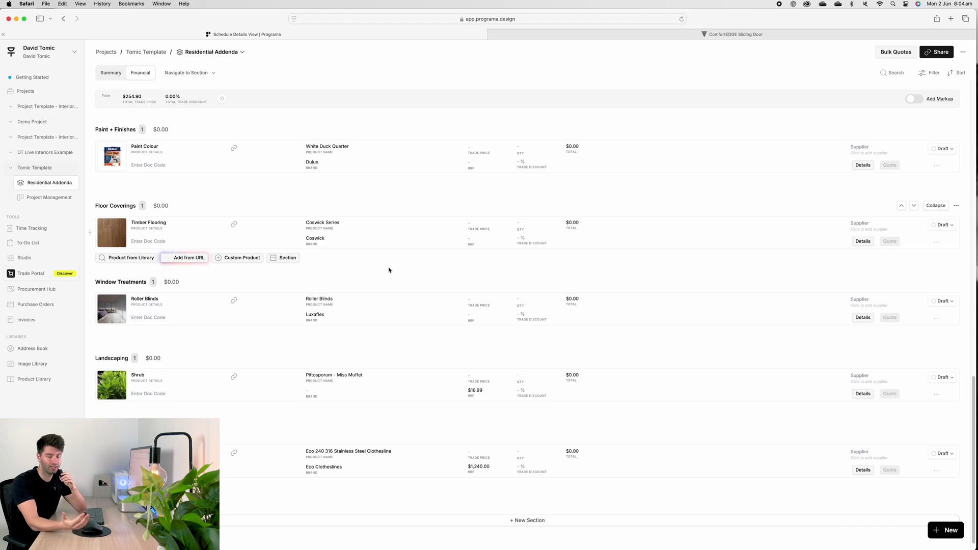
scroll(392, 316, "down", 1)
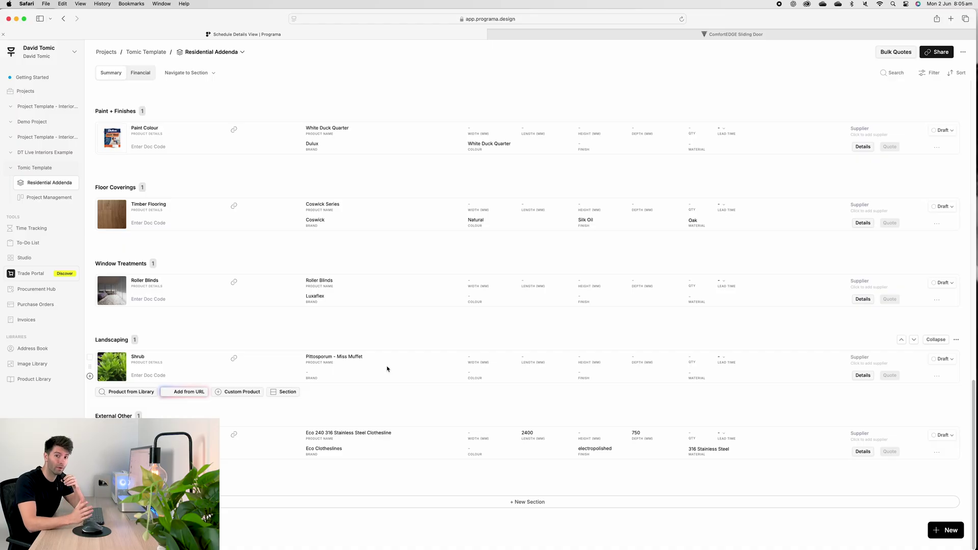
scroll(377, 358, "up", 15)
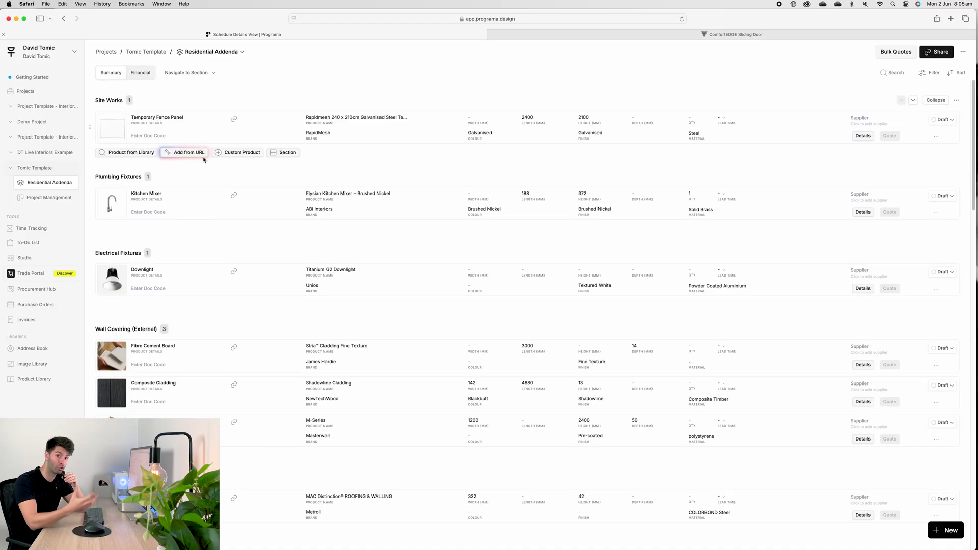
scroll(300, 339, "down", 15)
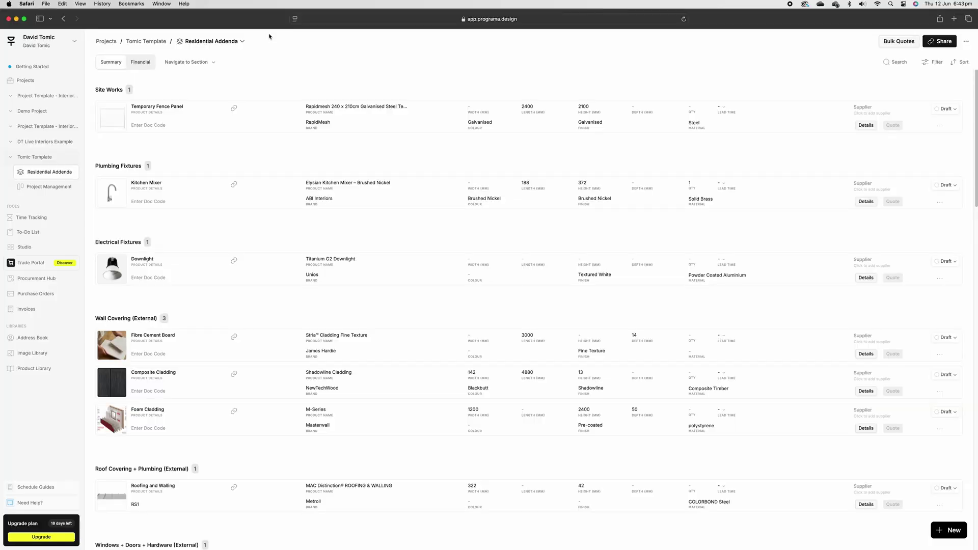
Start a support chat about needing help using Programa and write the message "can I have the Tomic template please?".
left_click(30, 503)
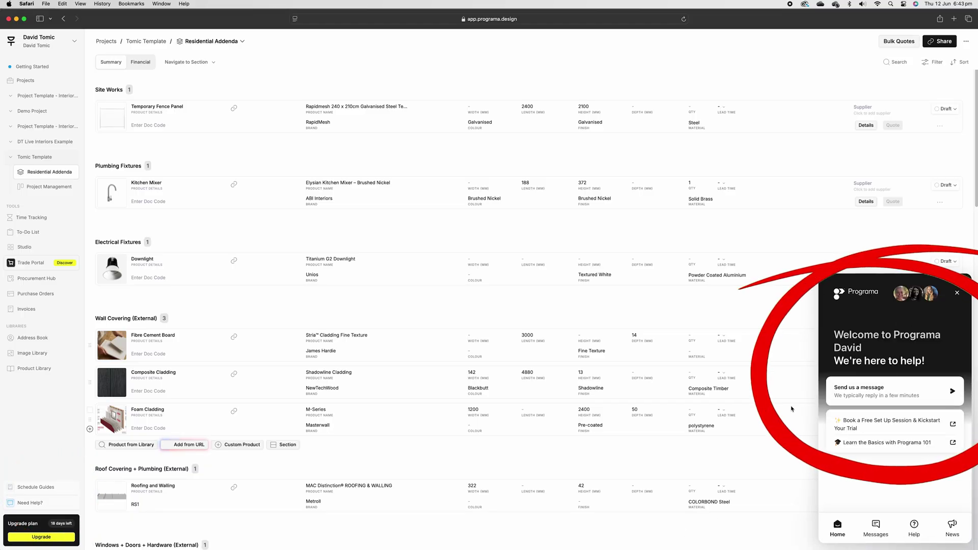
left_click(902, 393)
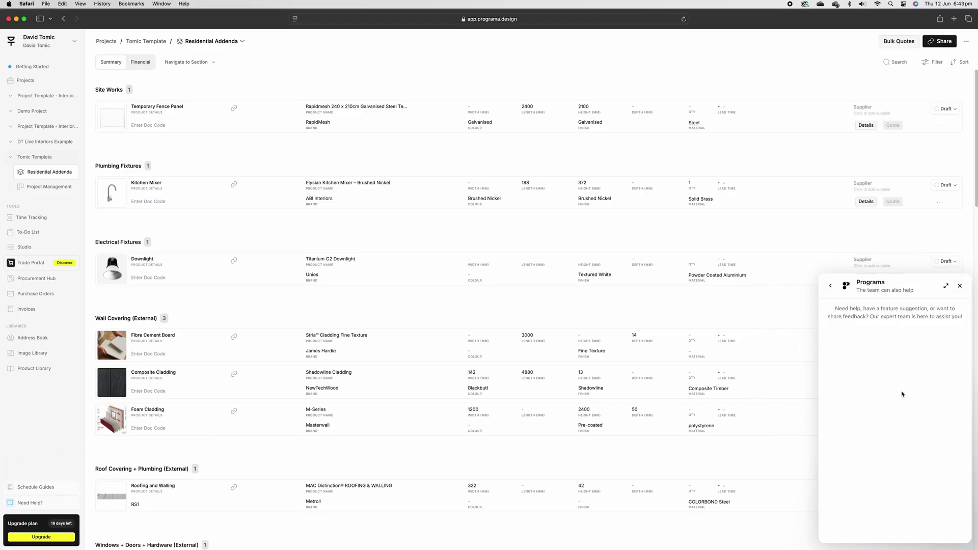
left_click(936, 485)
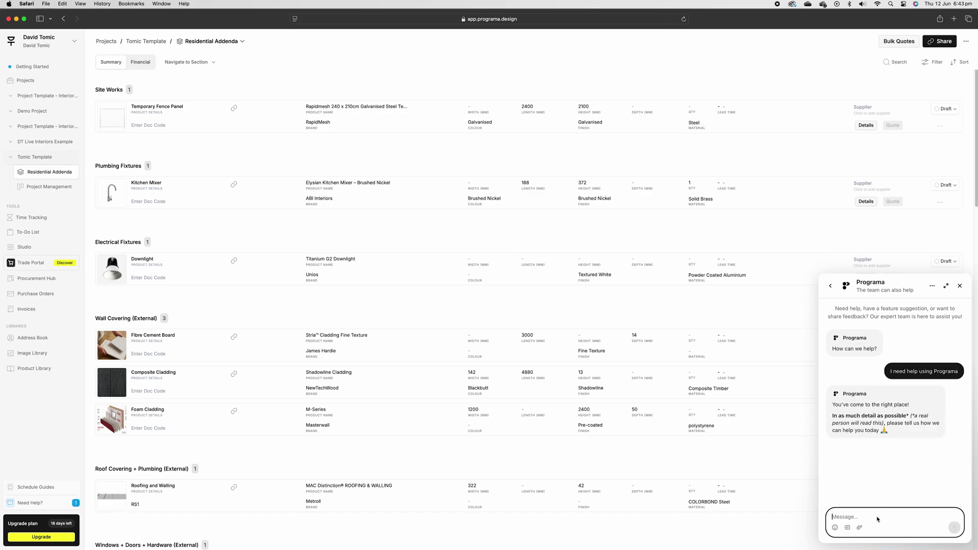
type("can I have the Tomic template please?")
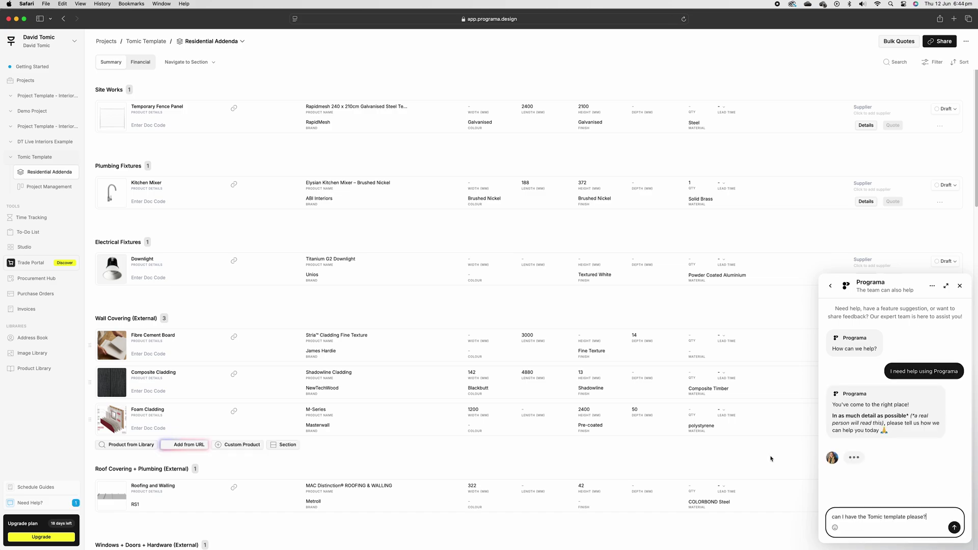